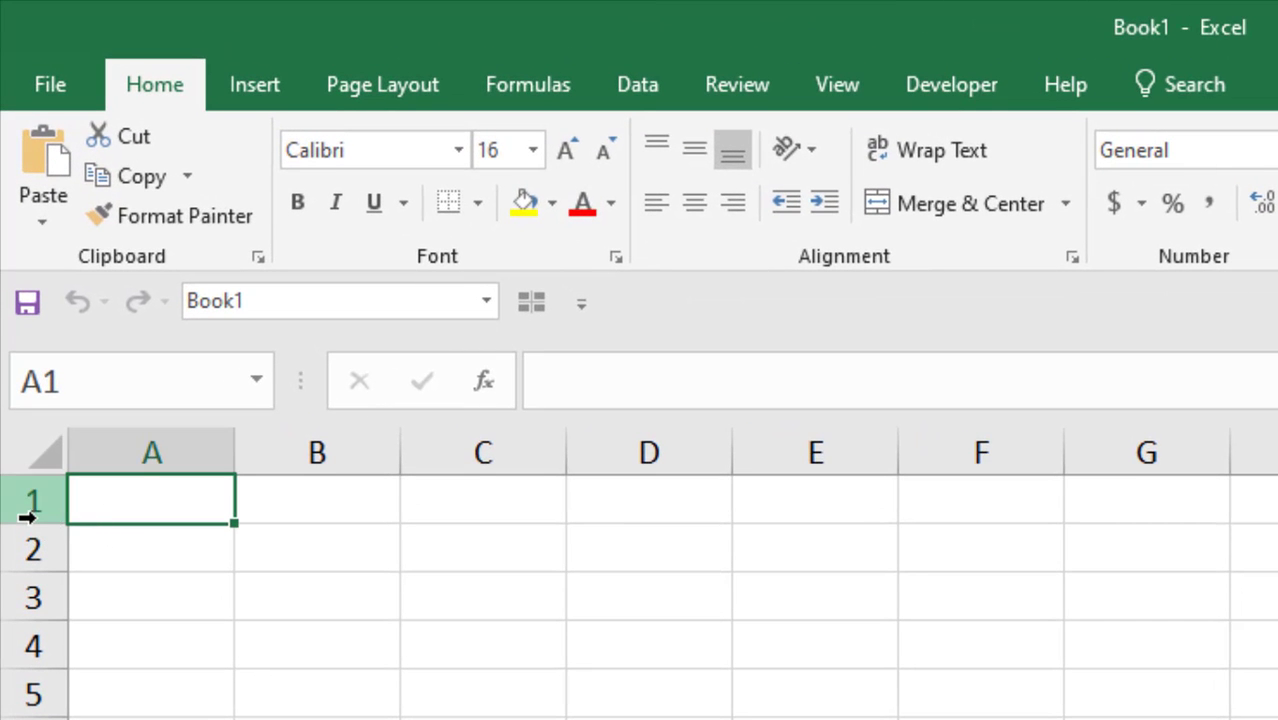
Stretch row 1 to about 87 pixels tall, then select column A and drag its border wider.
drag(37, 521, 38, 517)
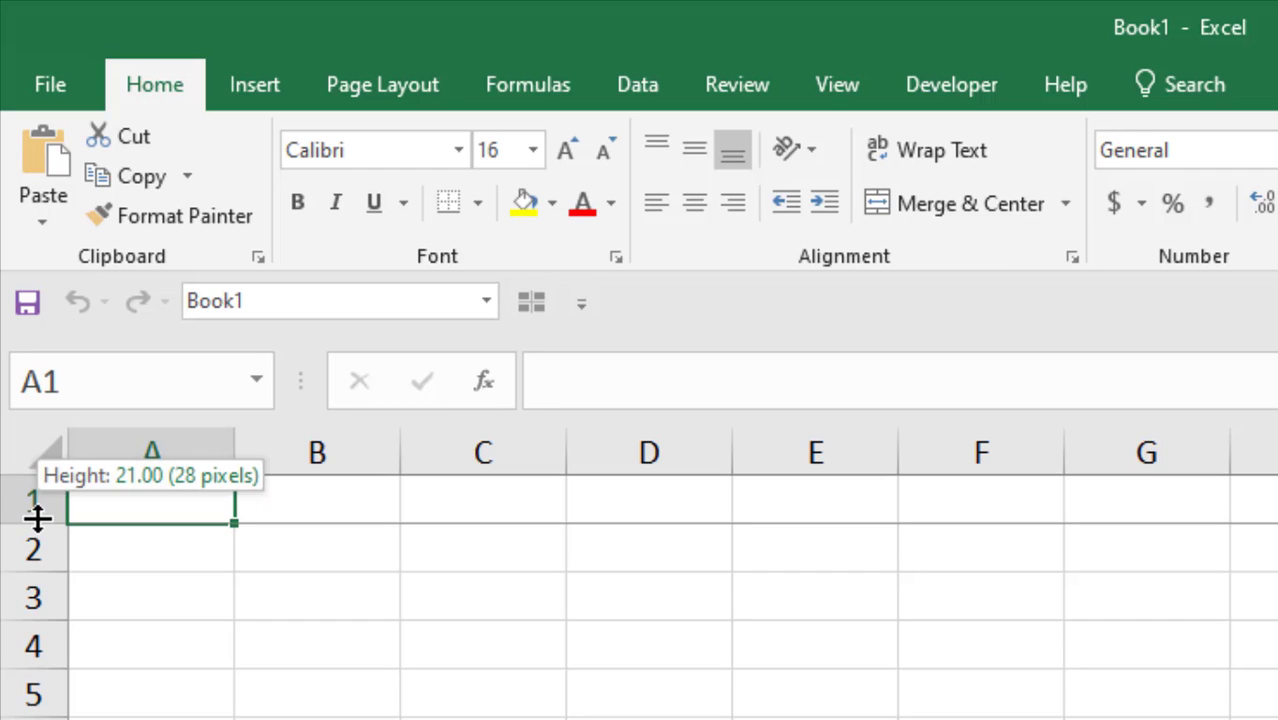
drag(37, 517, 31, 562)
click(145, 668)
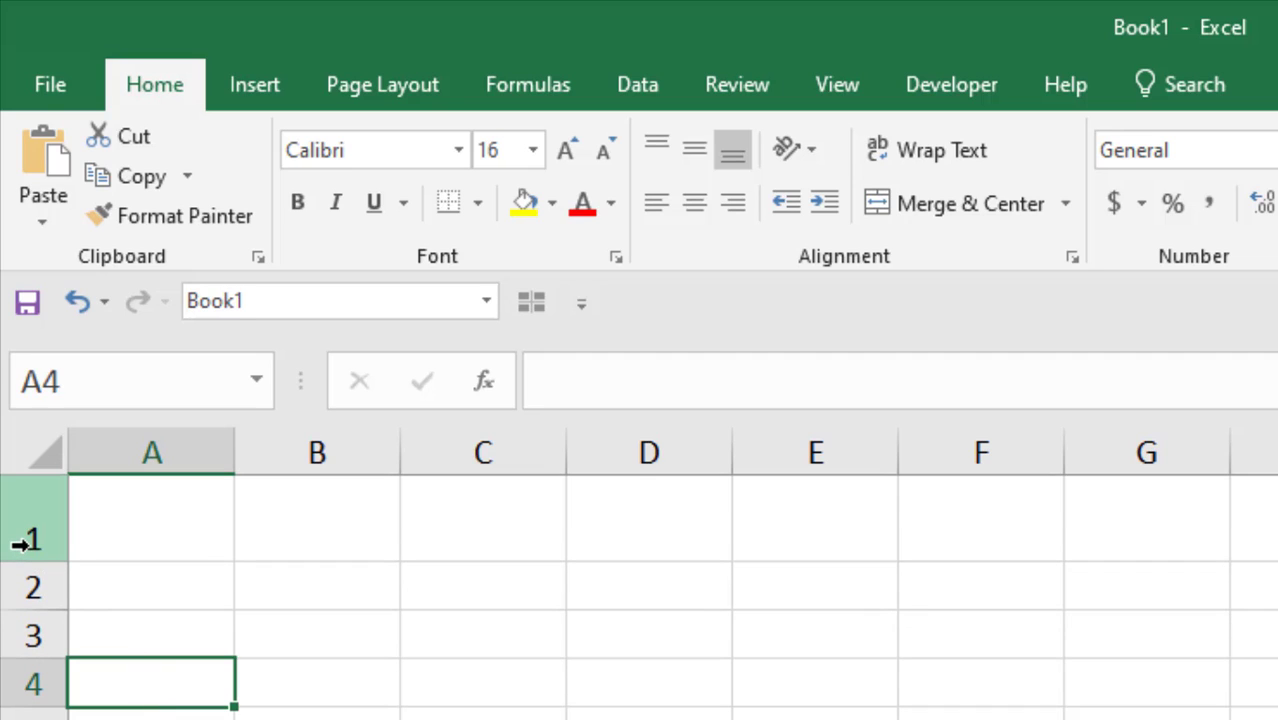
click(143, 453)
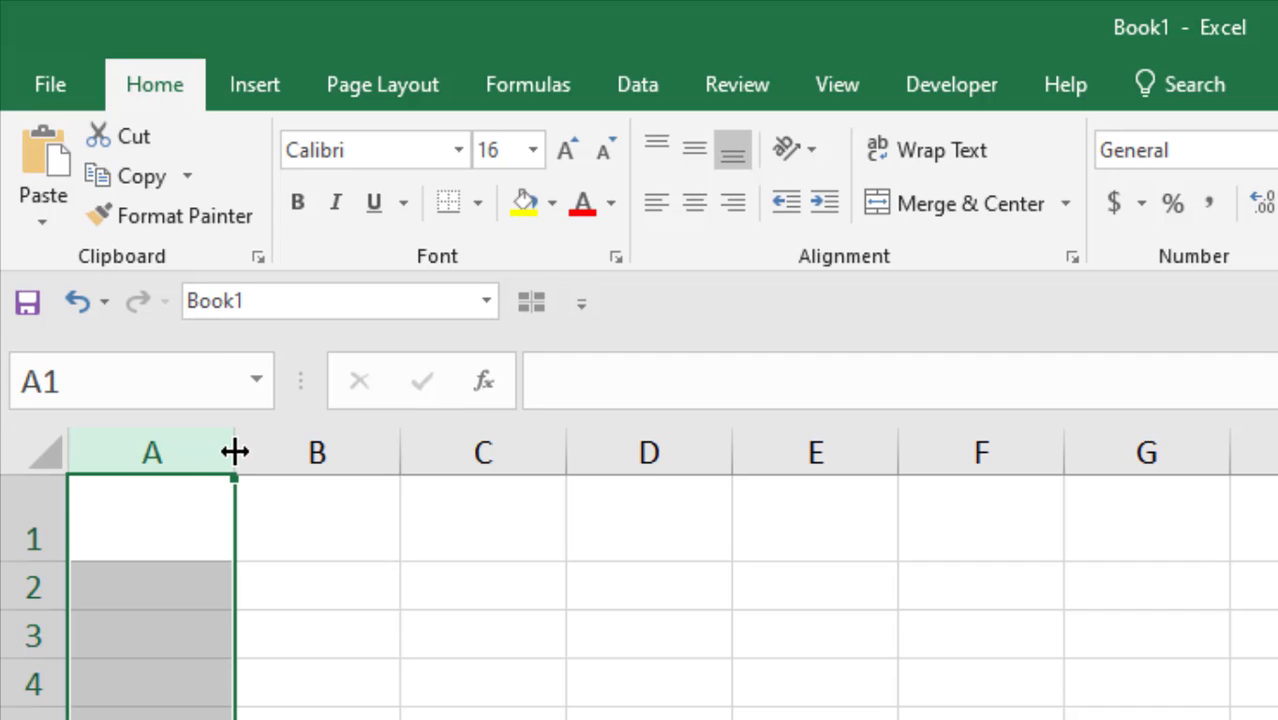
drag(234, 452, 281, 472)
Select row 1 and AutoFit it back to the standard row height.
click(197, 524)
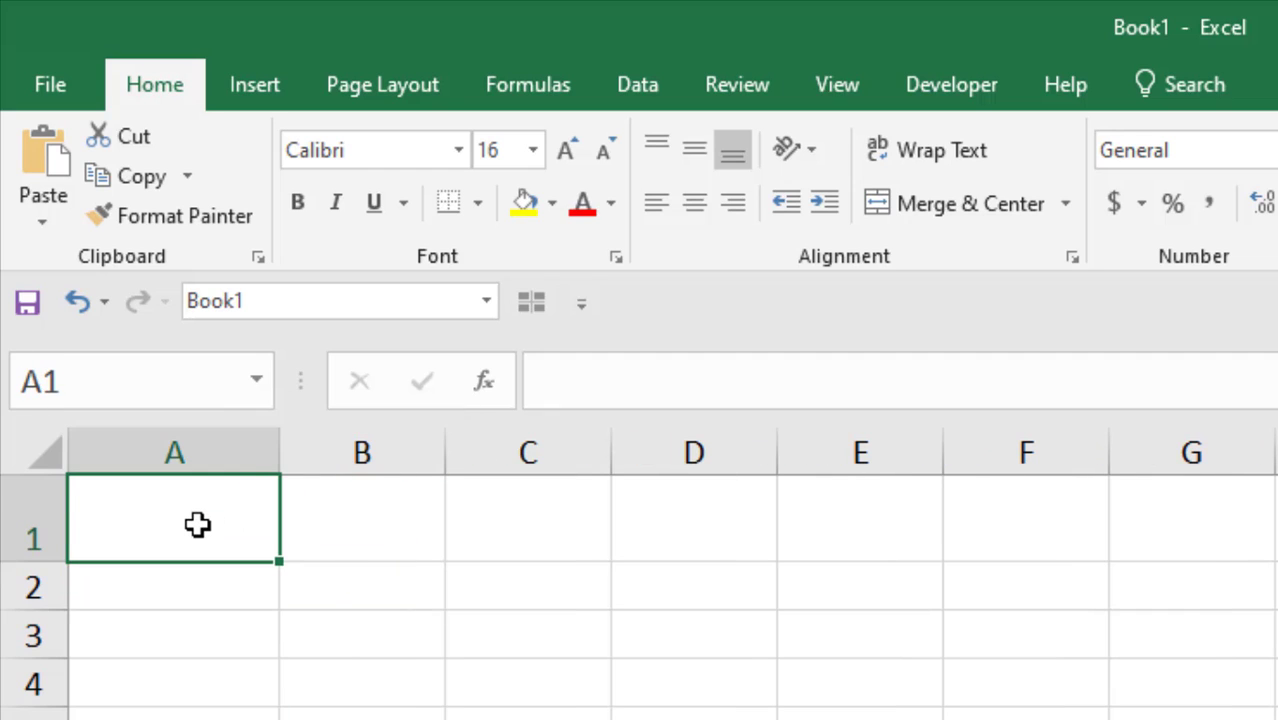
key(Right)
key(Down)
key(Down)
key(Down)
click(16, 511)
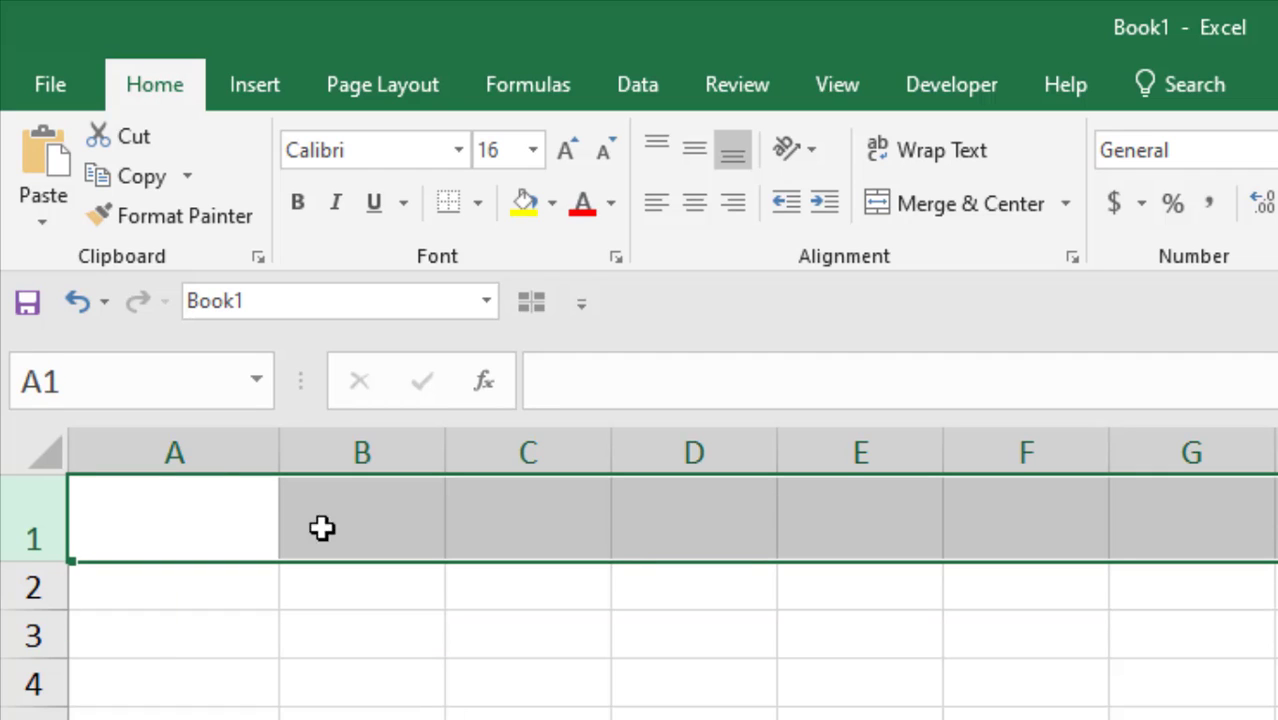
click(177, 600)
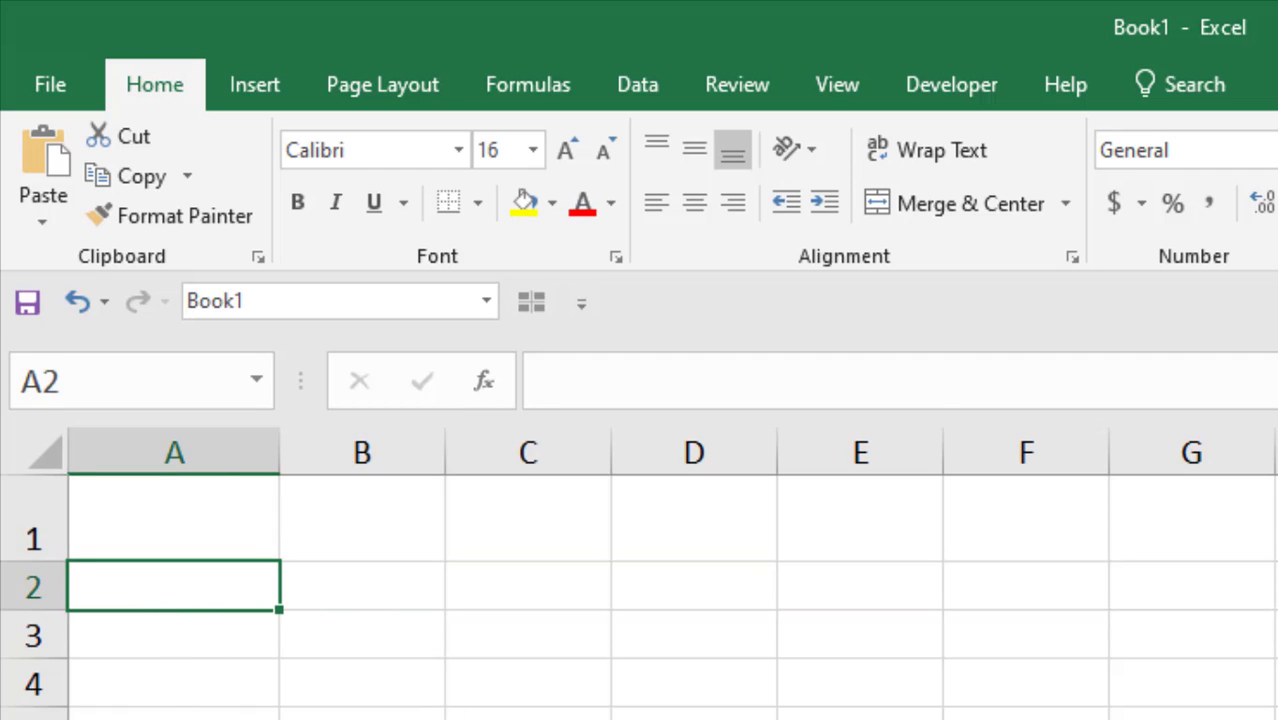
drag(114, 605, 114, 719)
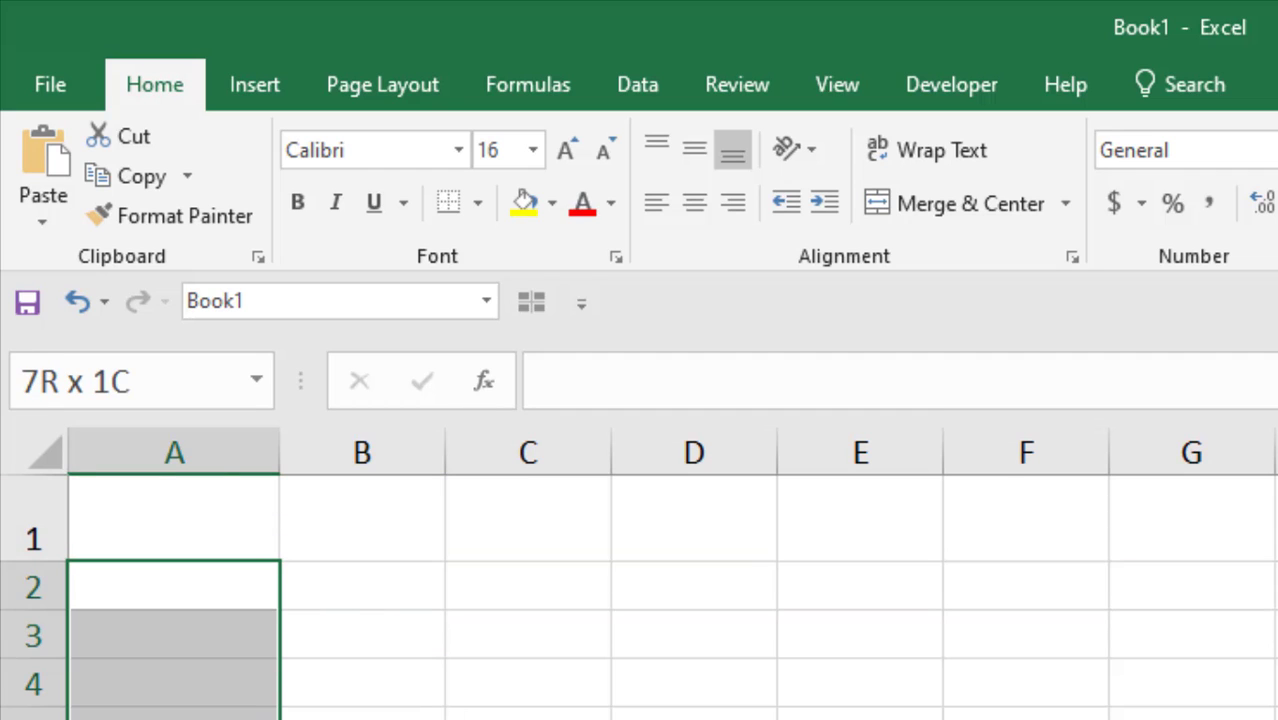
click(94, 543)
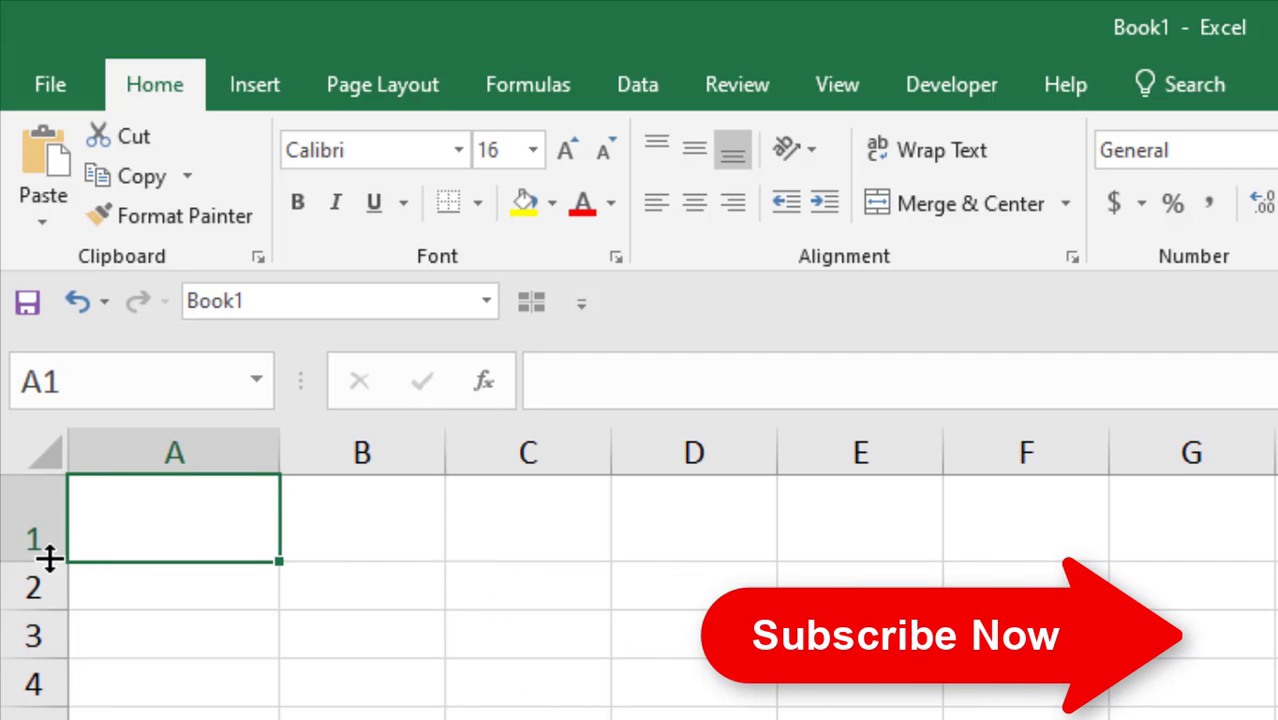
click(52, 538)
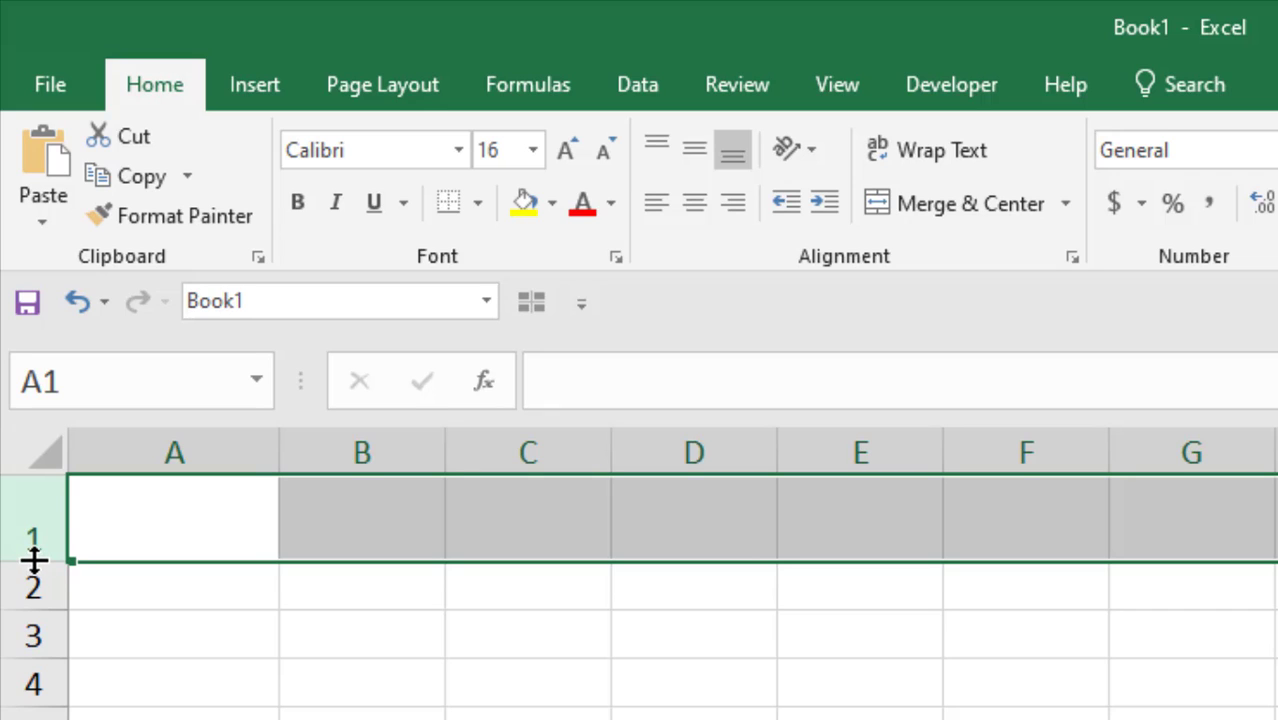
double_click(33, 560)
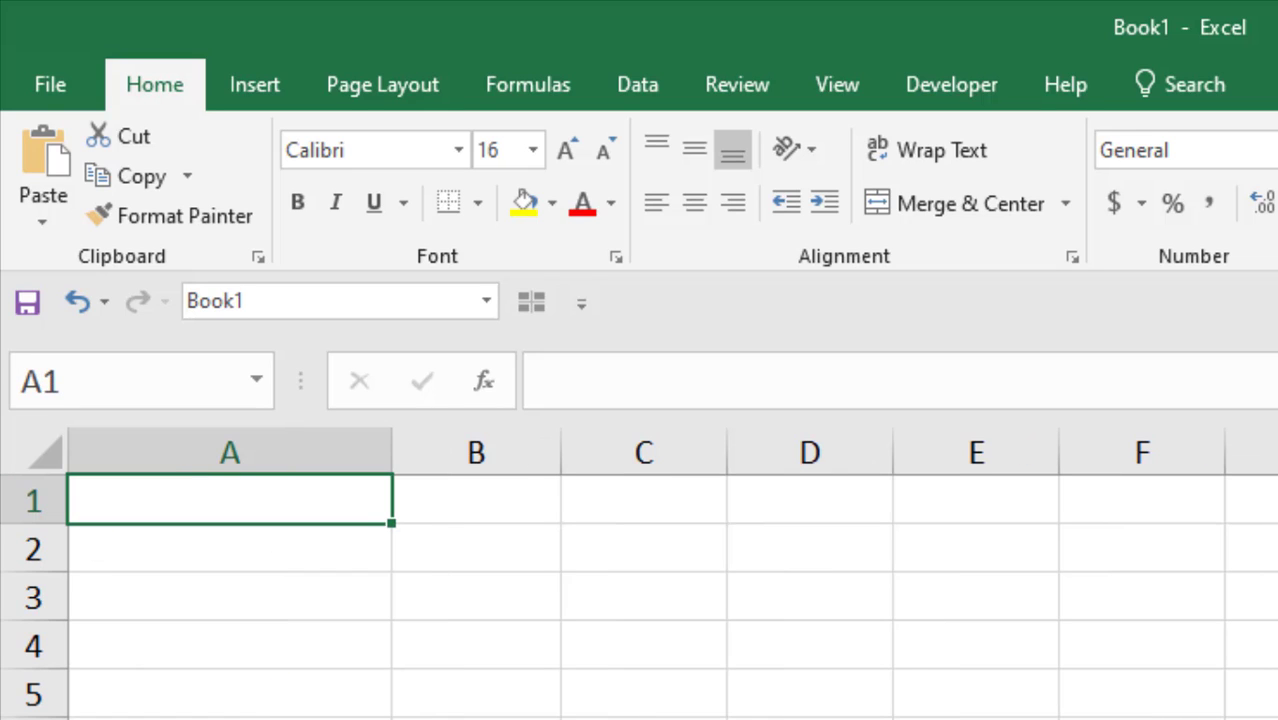
Enter 'sadfsdafsd' in A1 and AutoFit column A to that text.
text(sadfsdafsd)
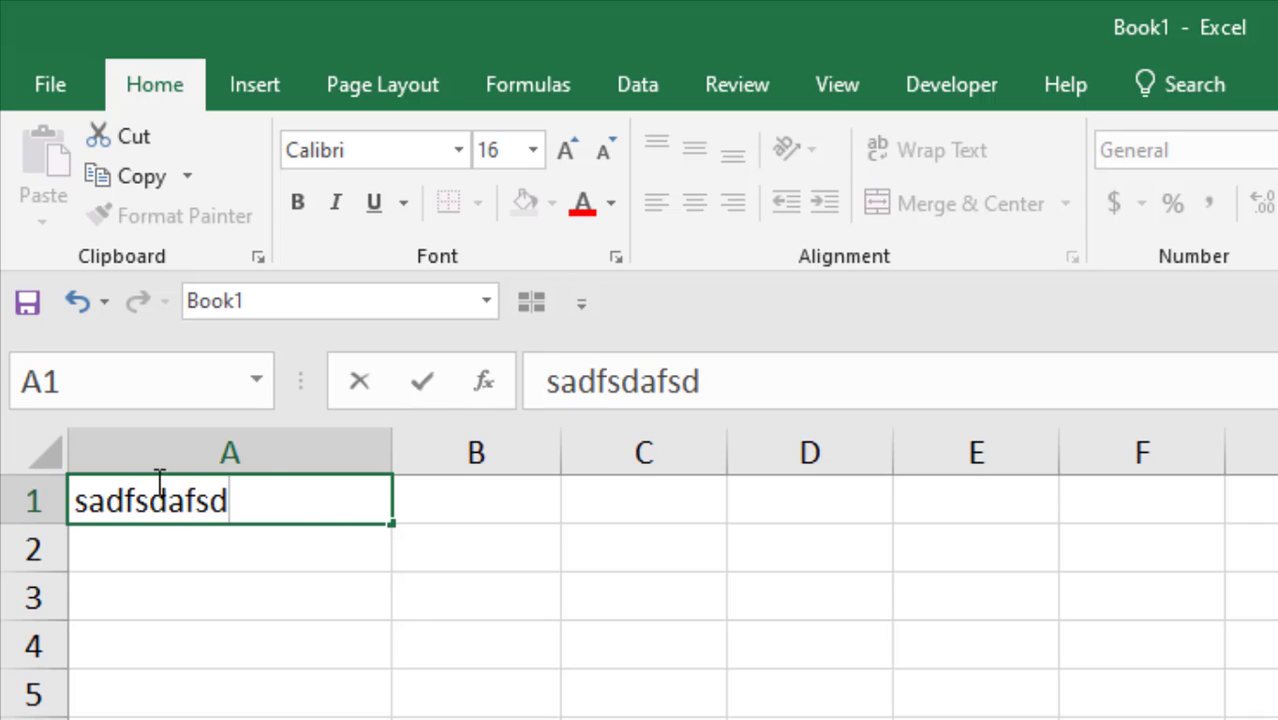
click(499, 688)
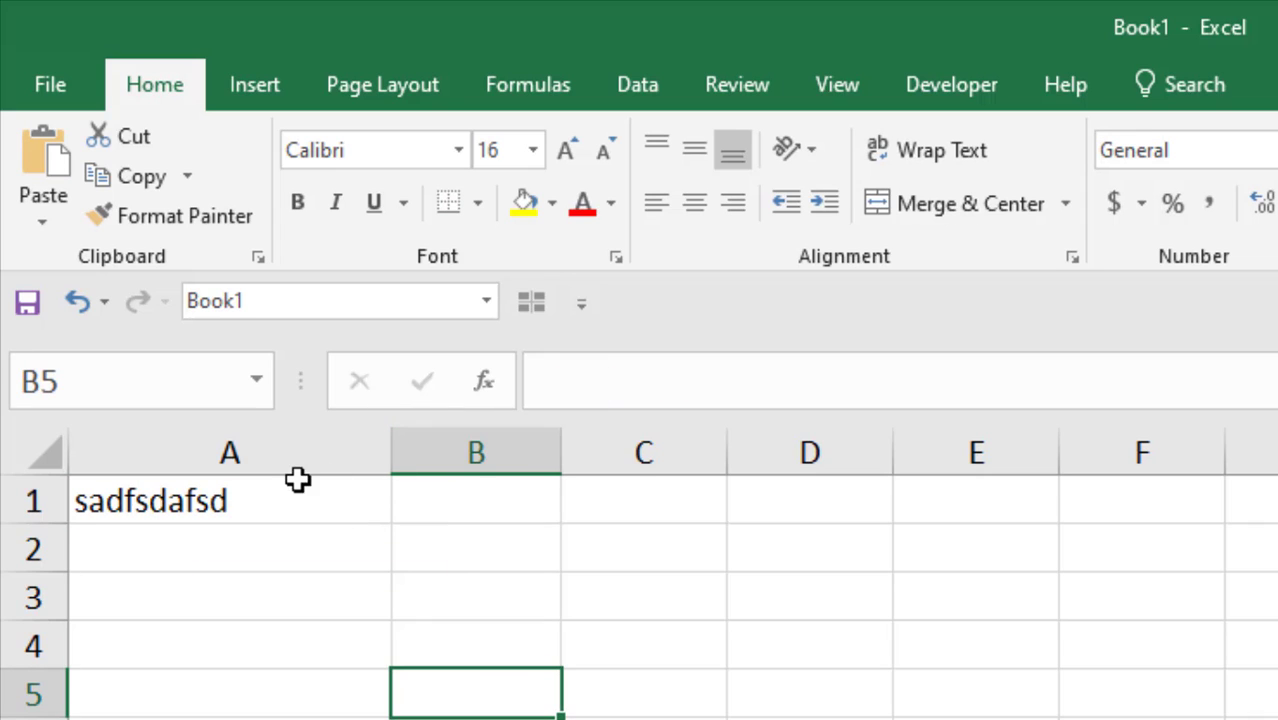
double_click(391, 460)
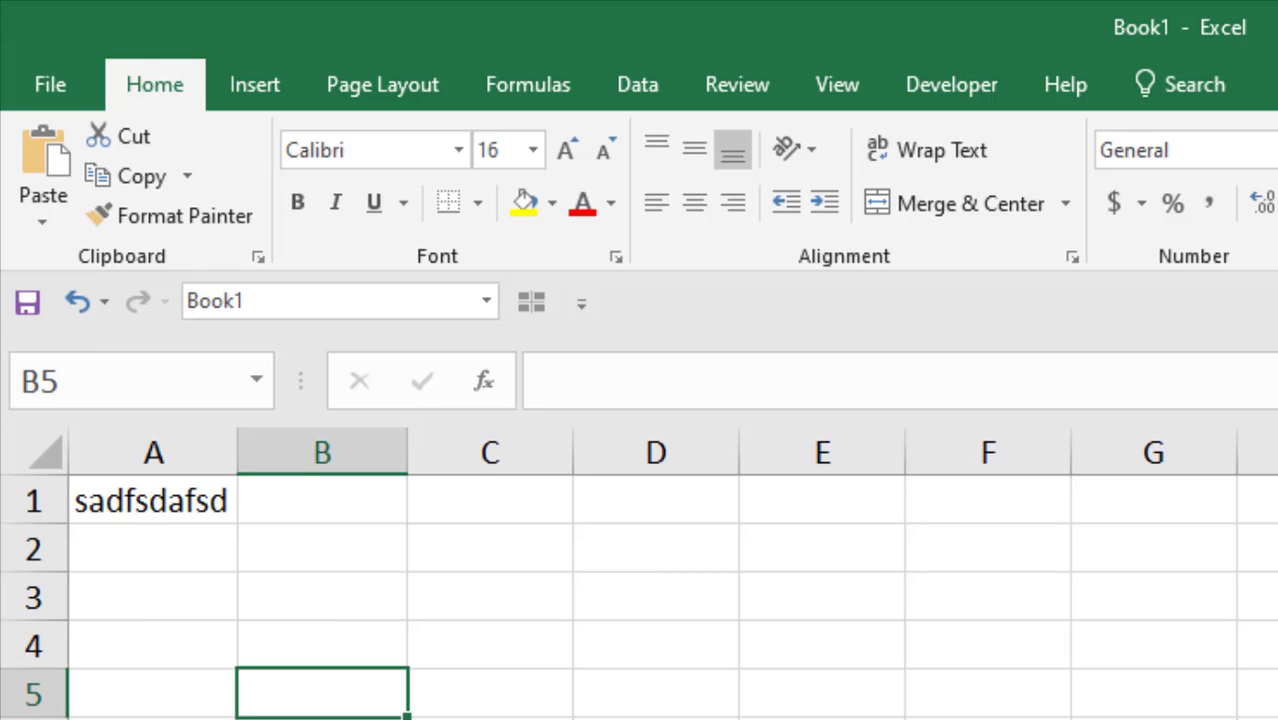
click(150, 453)
Set column A's width to exactly 10 through the Column Width dialog.
right_click(148, 453)
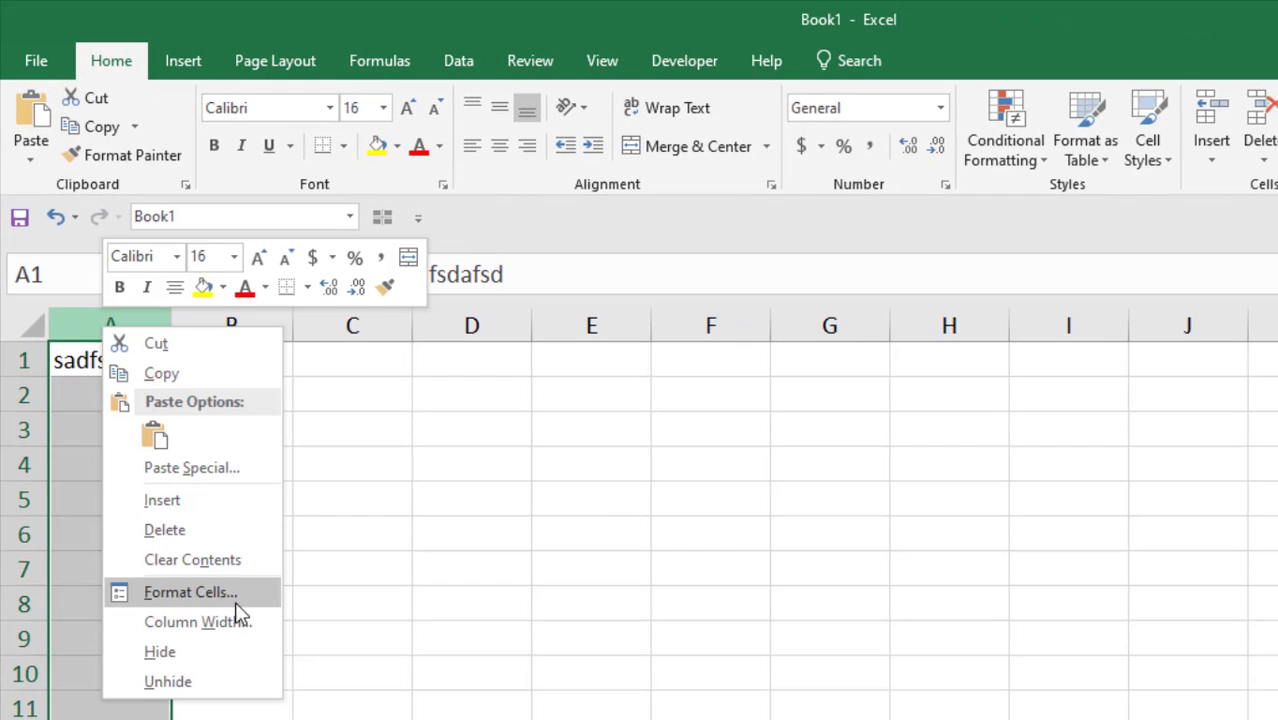
click(194, 623)
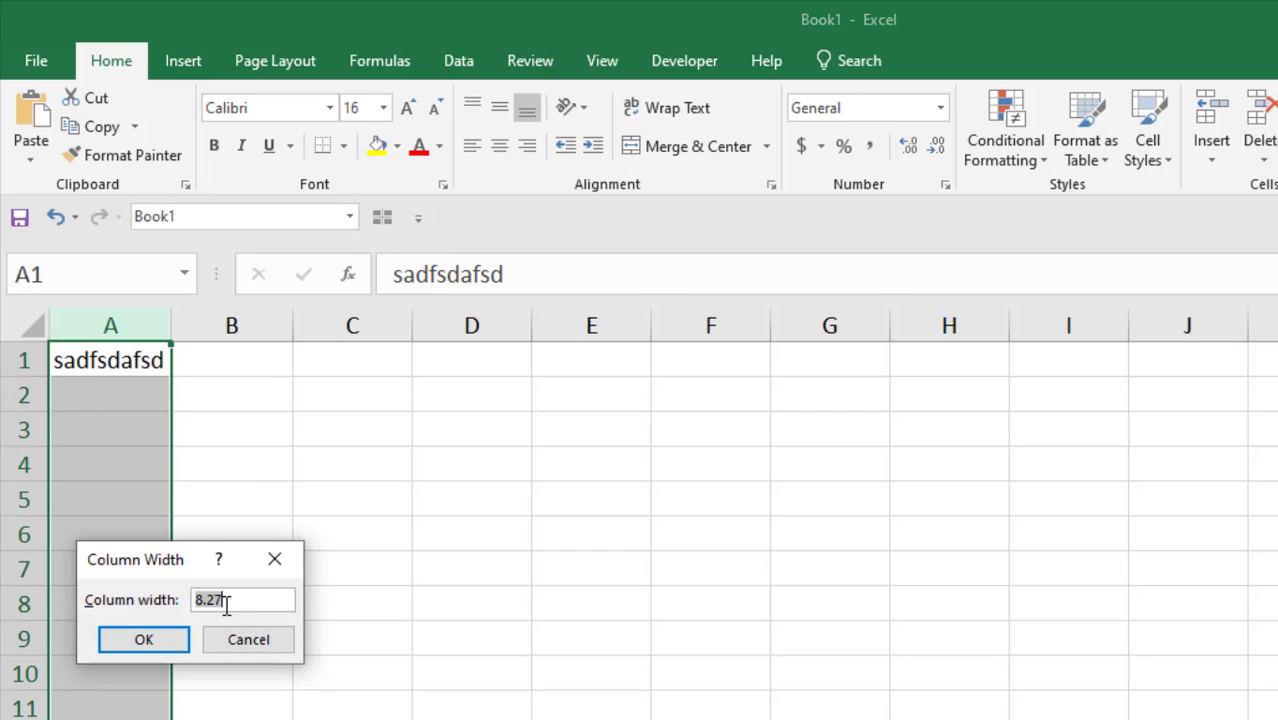
text(10)
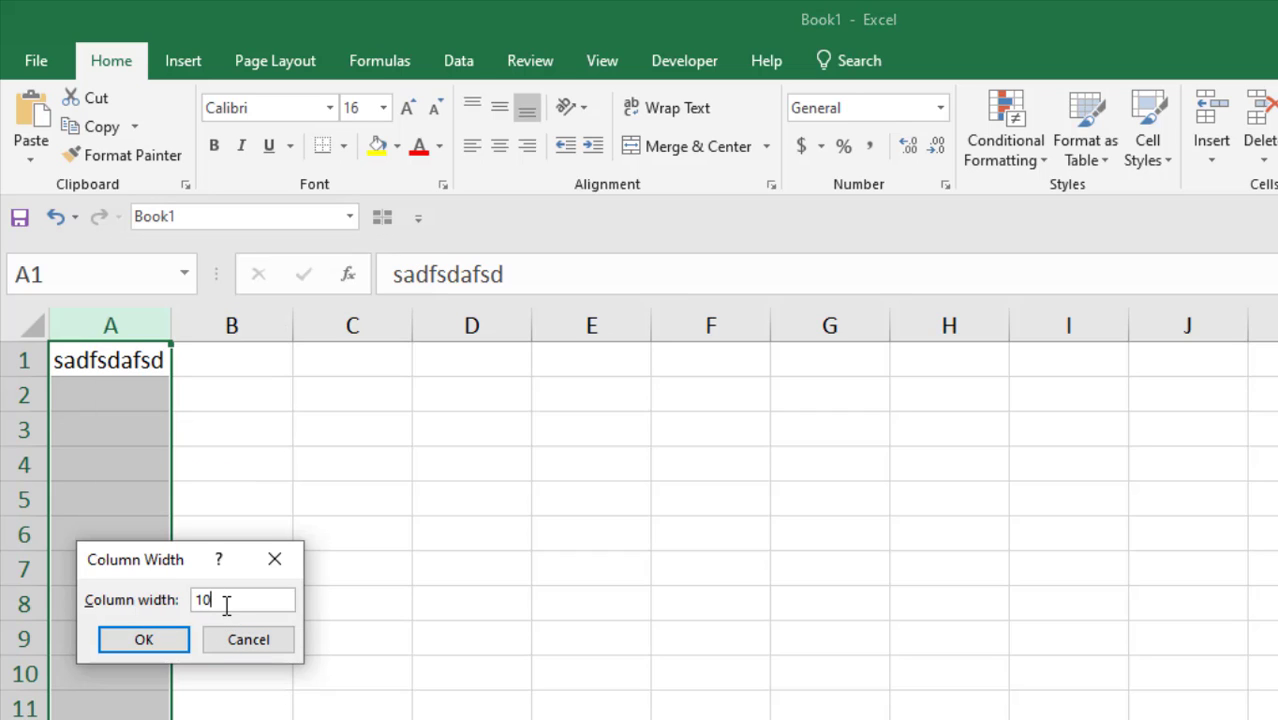
click(174, 638)
click(326, 490)
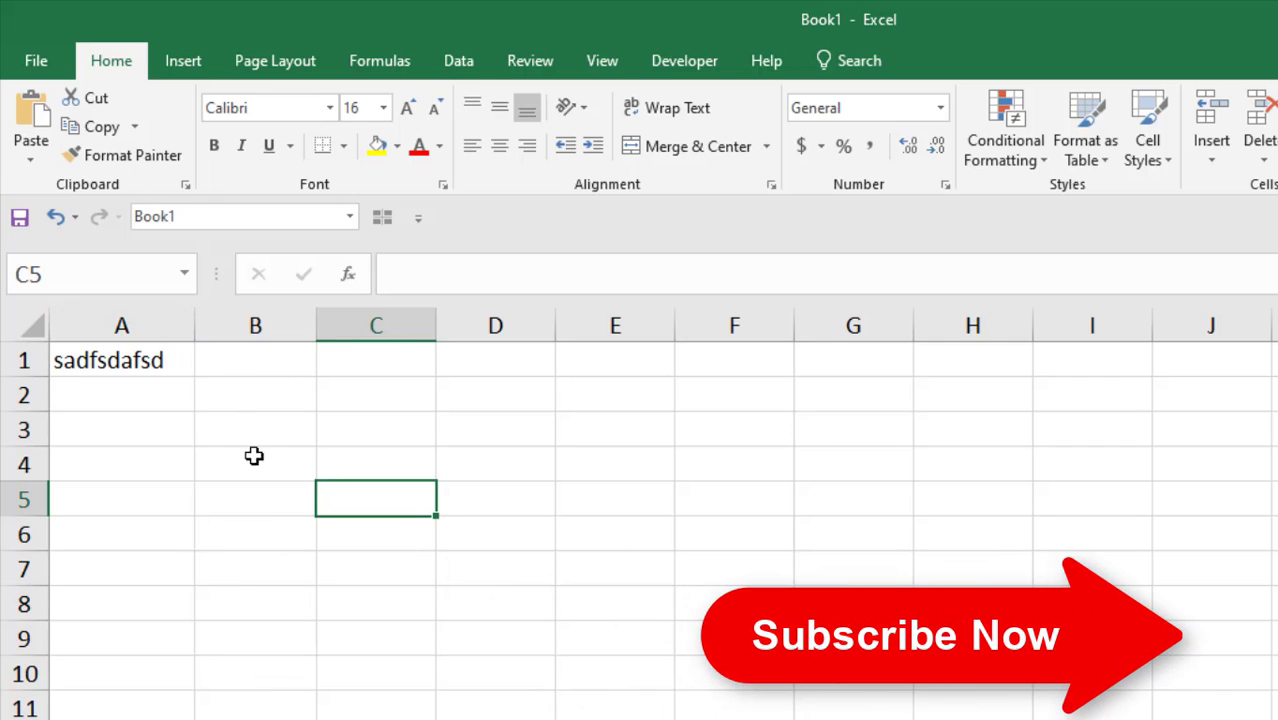
click(20, 360)
Give row 1 an explicit height of 15 through the Row Height dialog.
right_click(17, 360)
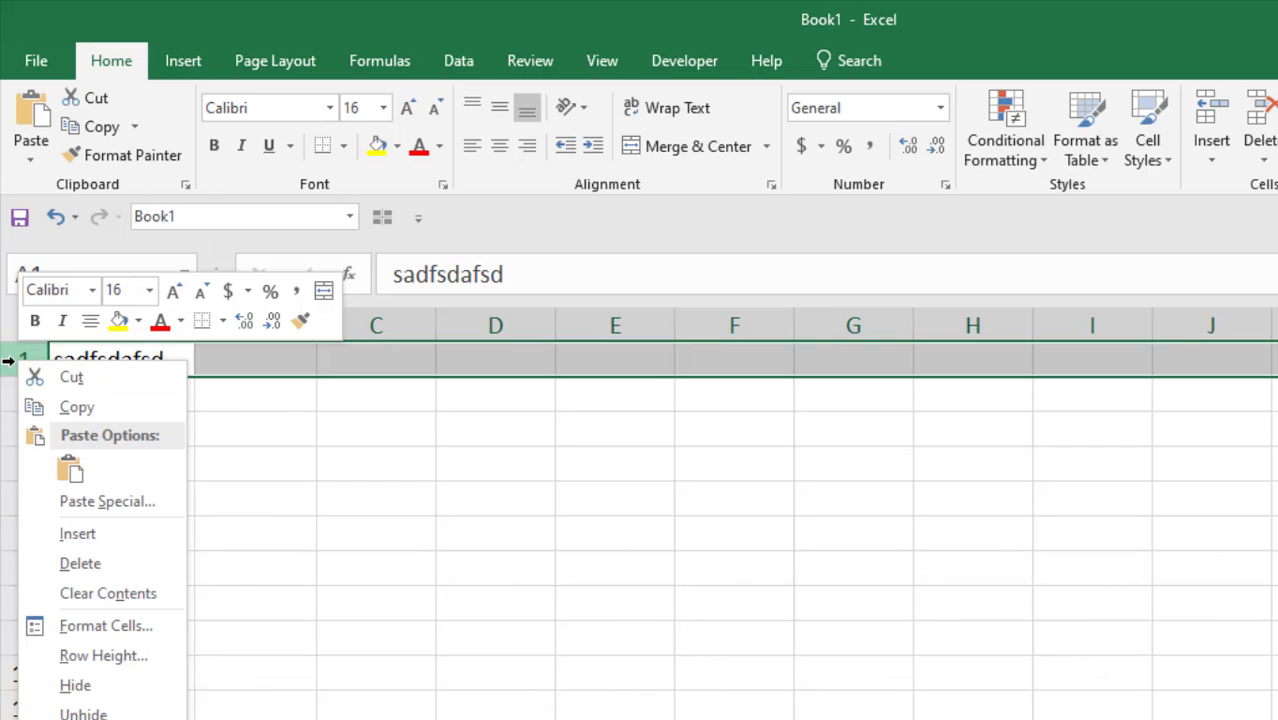
click(95, 656)
text(15)
click(78, 674)
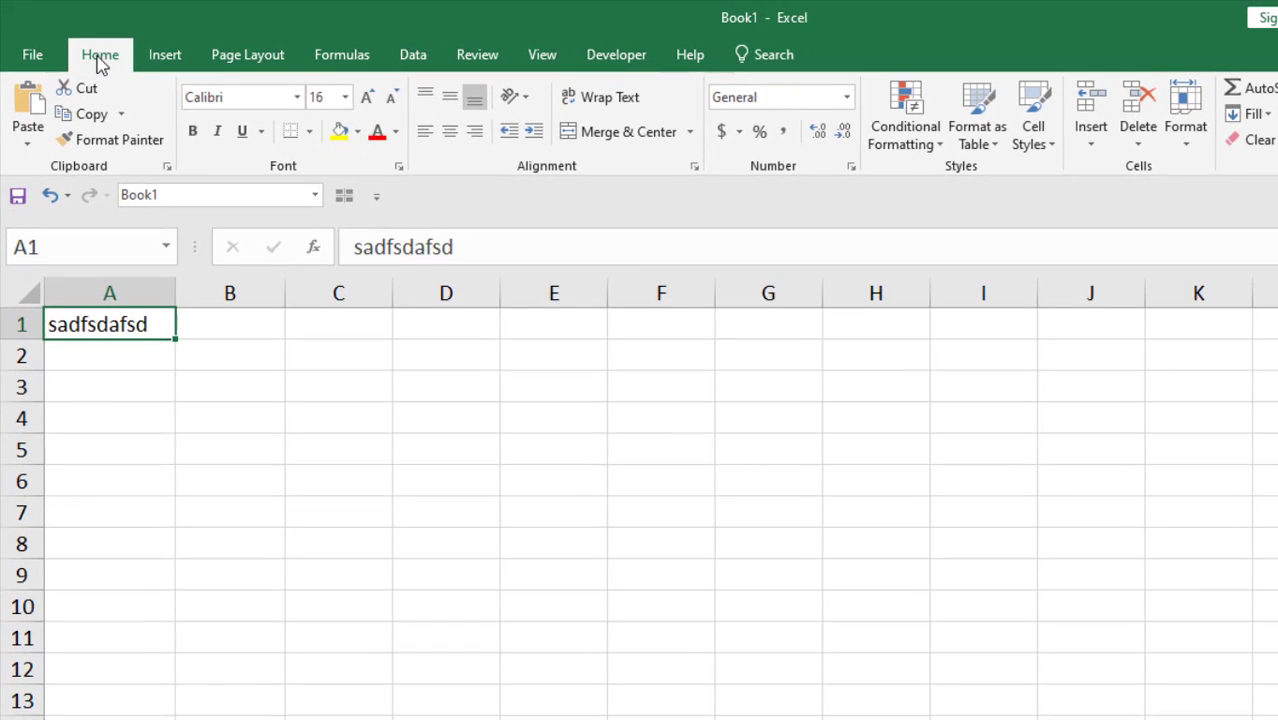
AutoFit row 1's height to the text in A1 from the Format menu.
click(1186, 132)
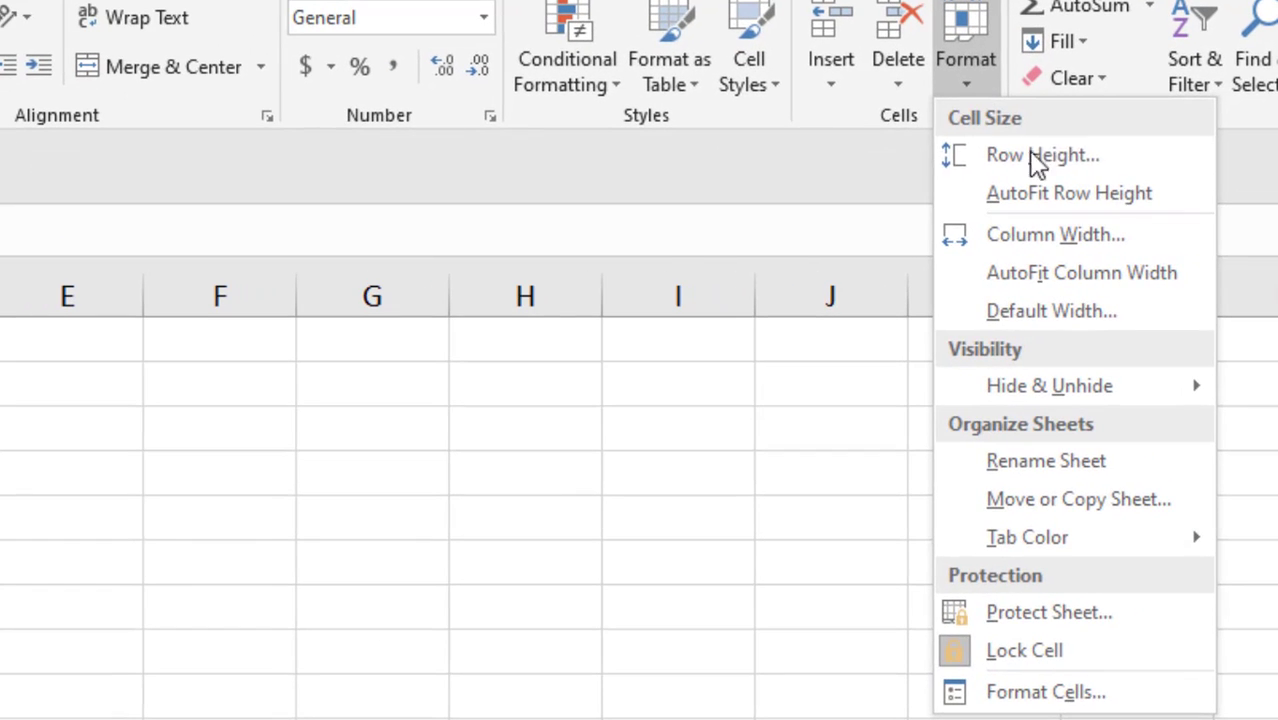
click(1040, 158)
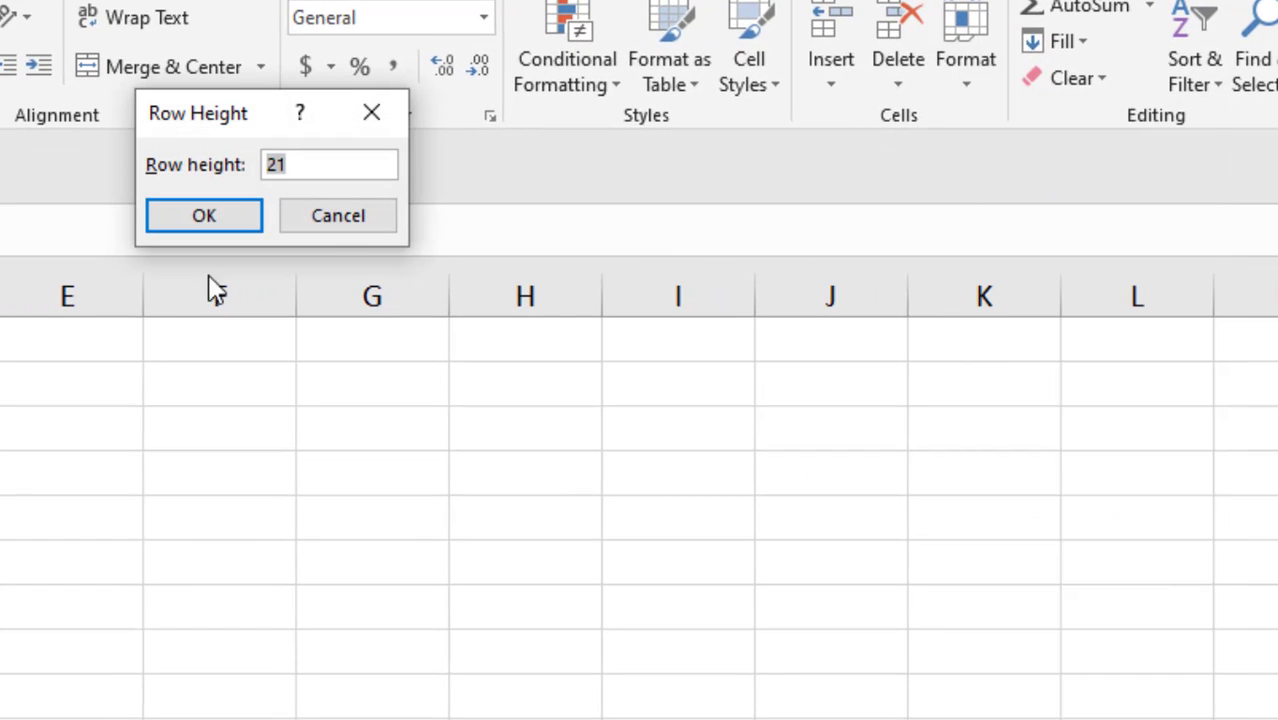
click(336, 214)
click(975, 30)
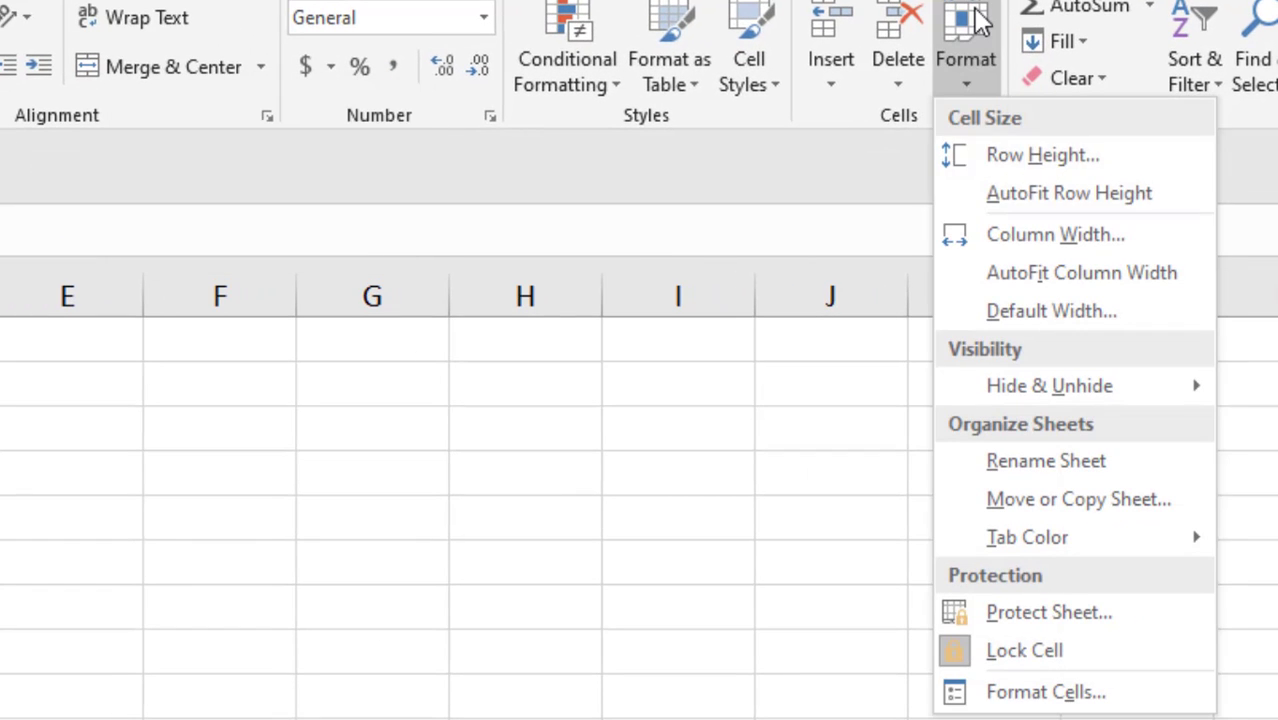
click(1063, 196)
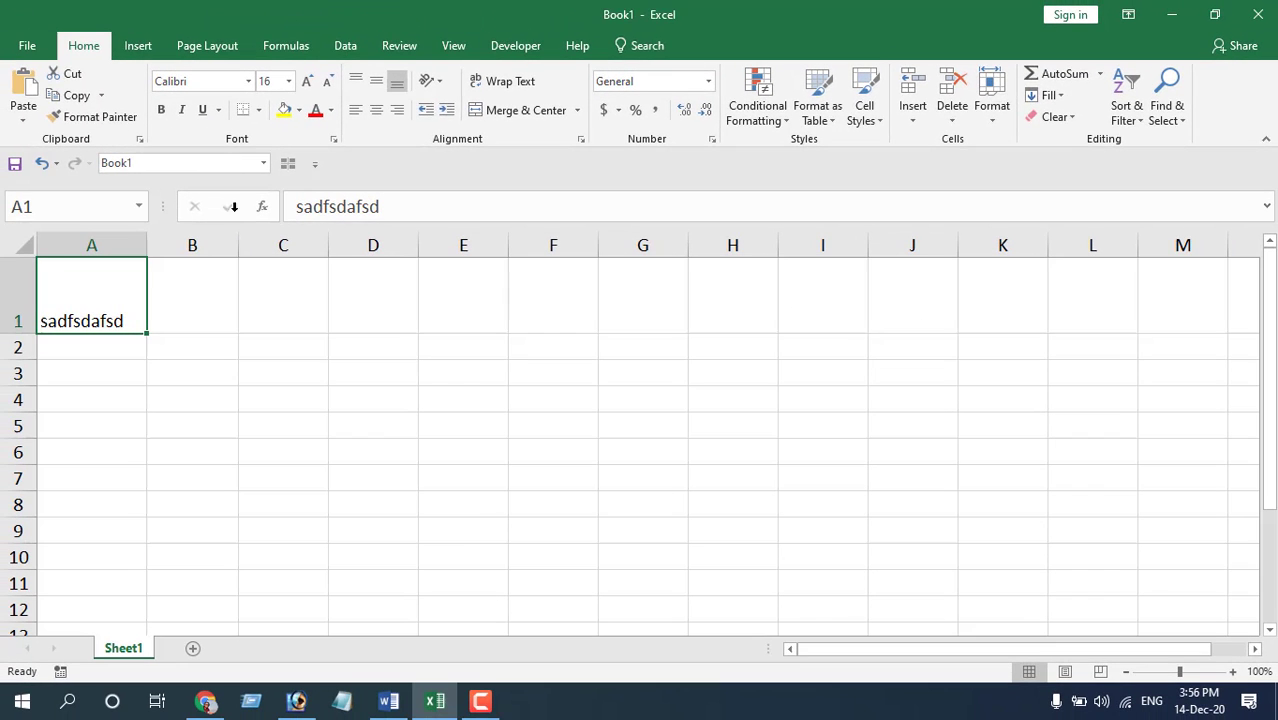
click(991, 105)
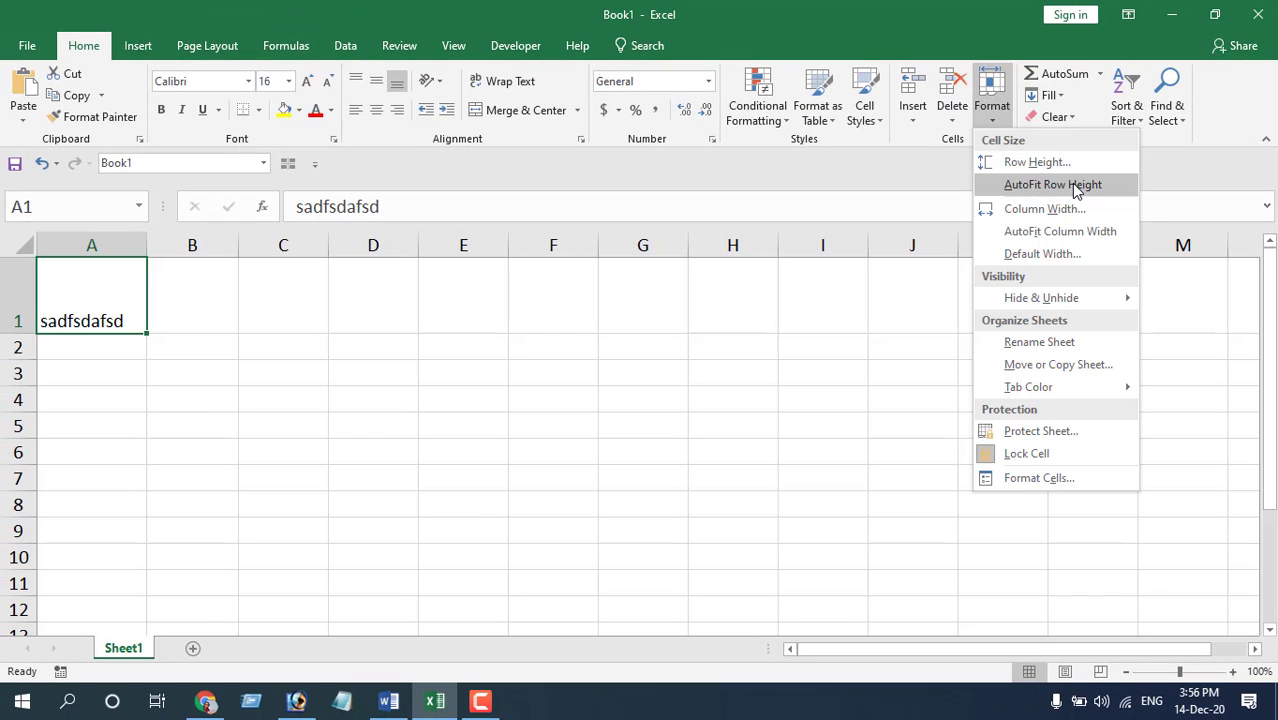
click(1076, 190)
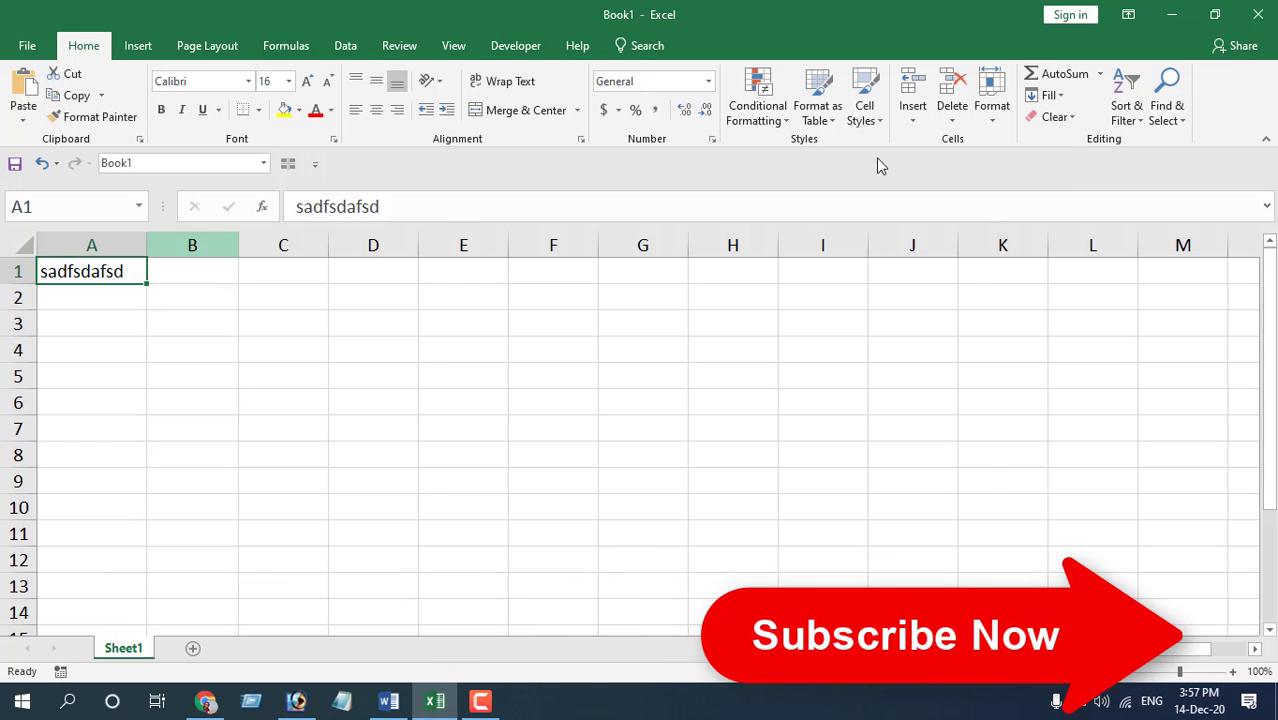
AutoFit column A's width to the 'sadfsdafsd' text.
click(991, 105)
click(1045, 209)
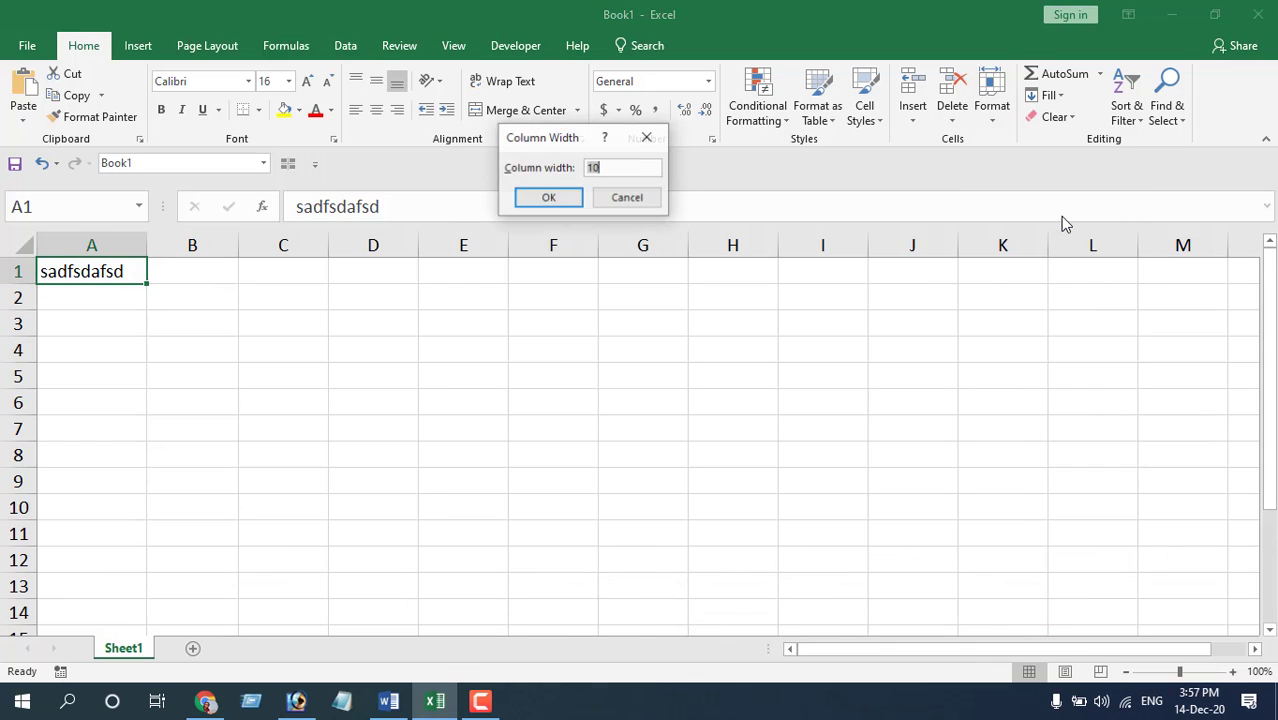
click(627, 198)
click(991, 105)
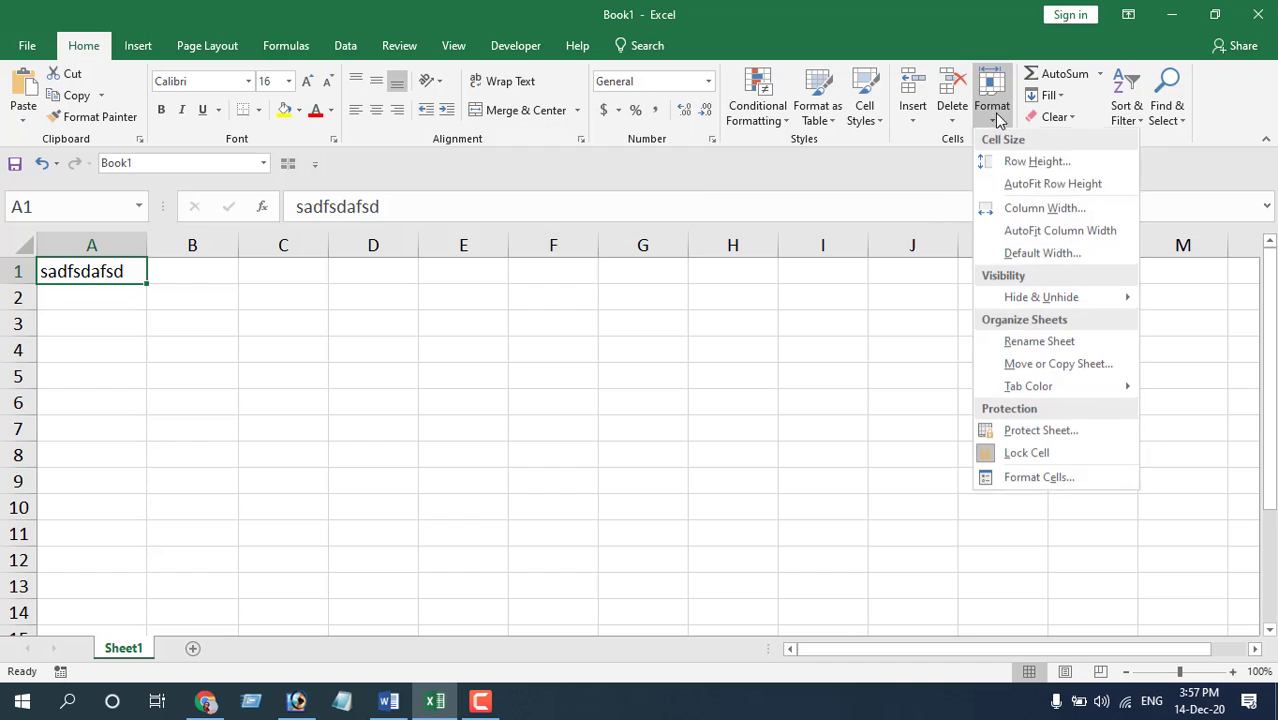
click(1045, 230)
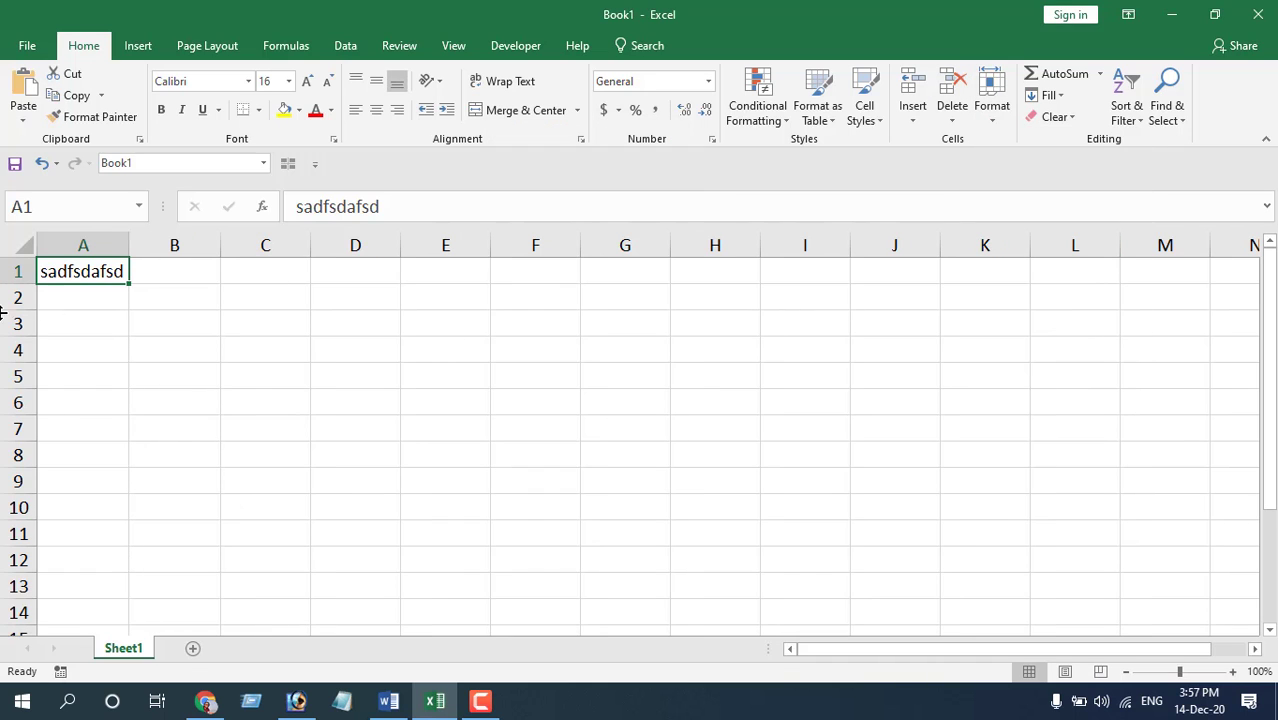
click(991, 105)
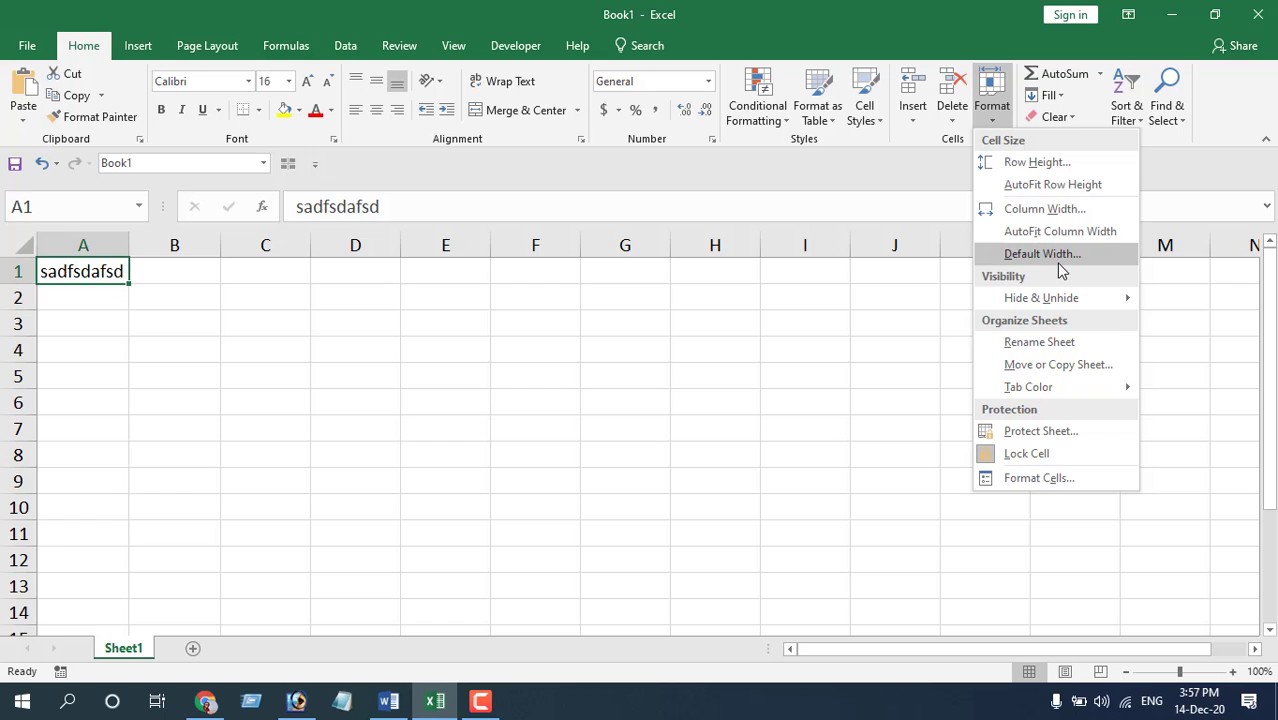
Check the Default Width setting and close it unchanged.
click(1042, 254)
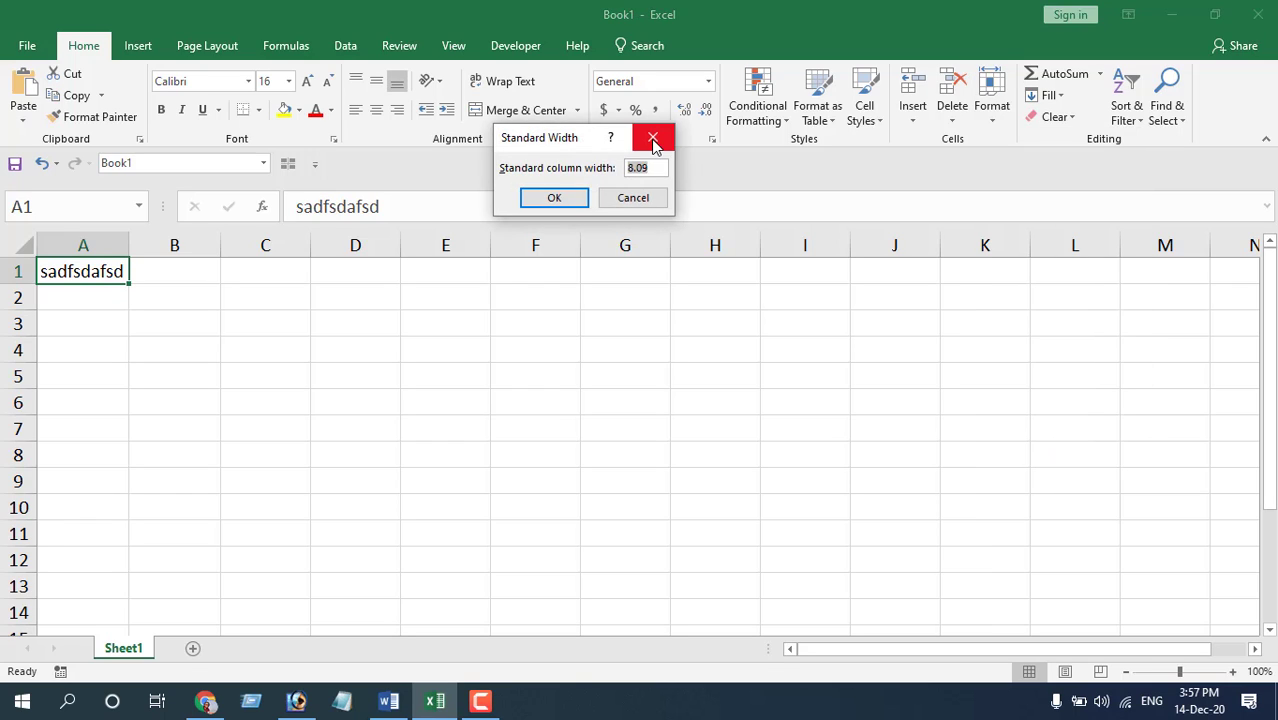
click(650, 134)
click(355, 533)
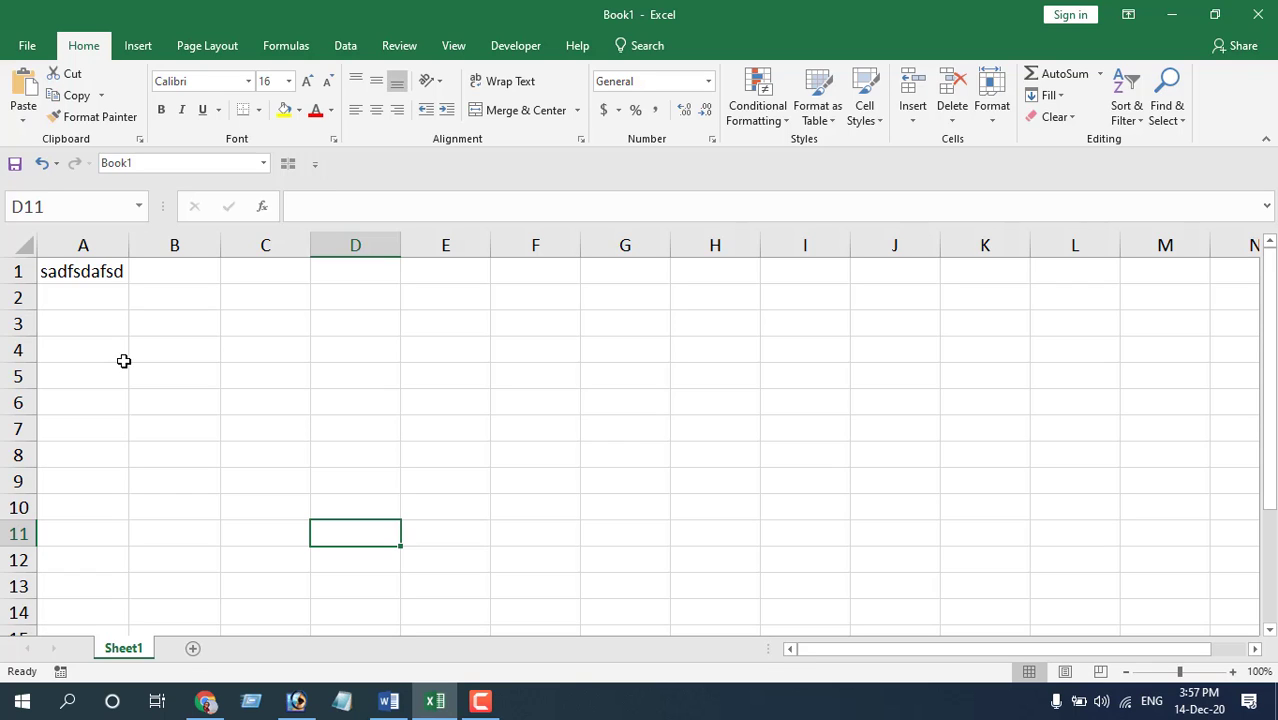
click(998, 115)
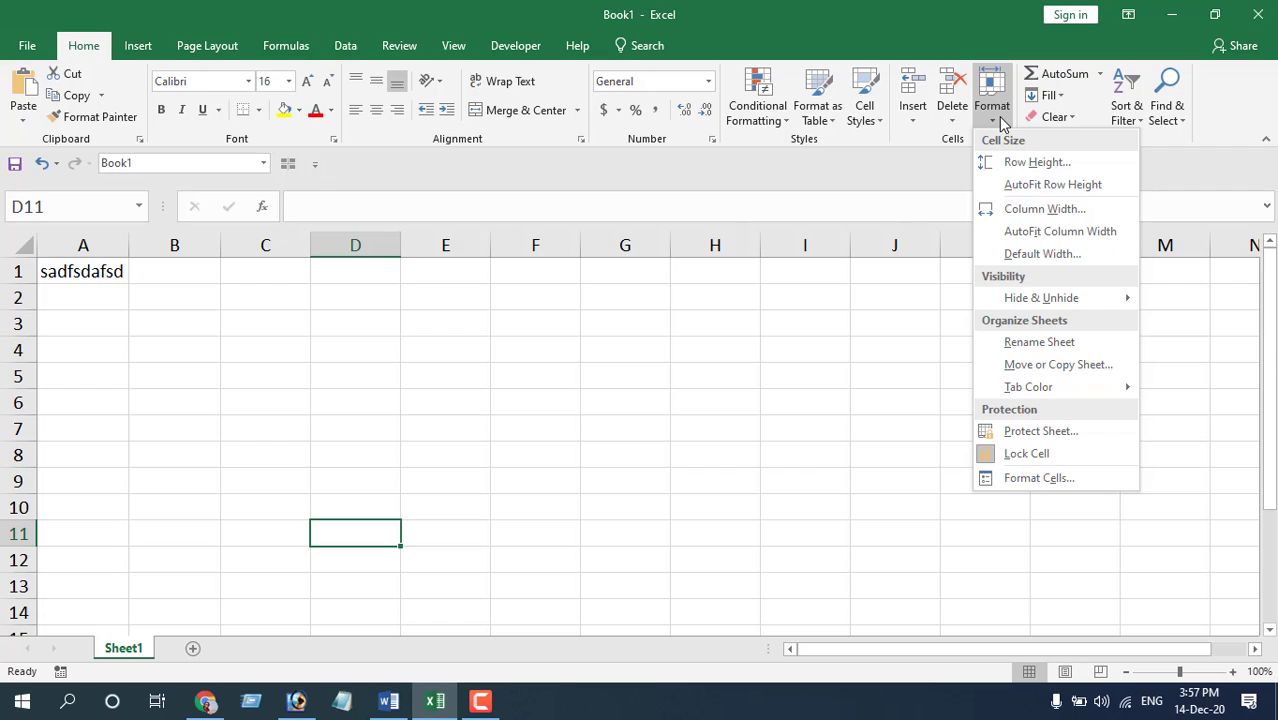
click(662, 405)
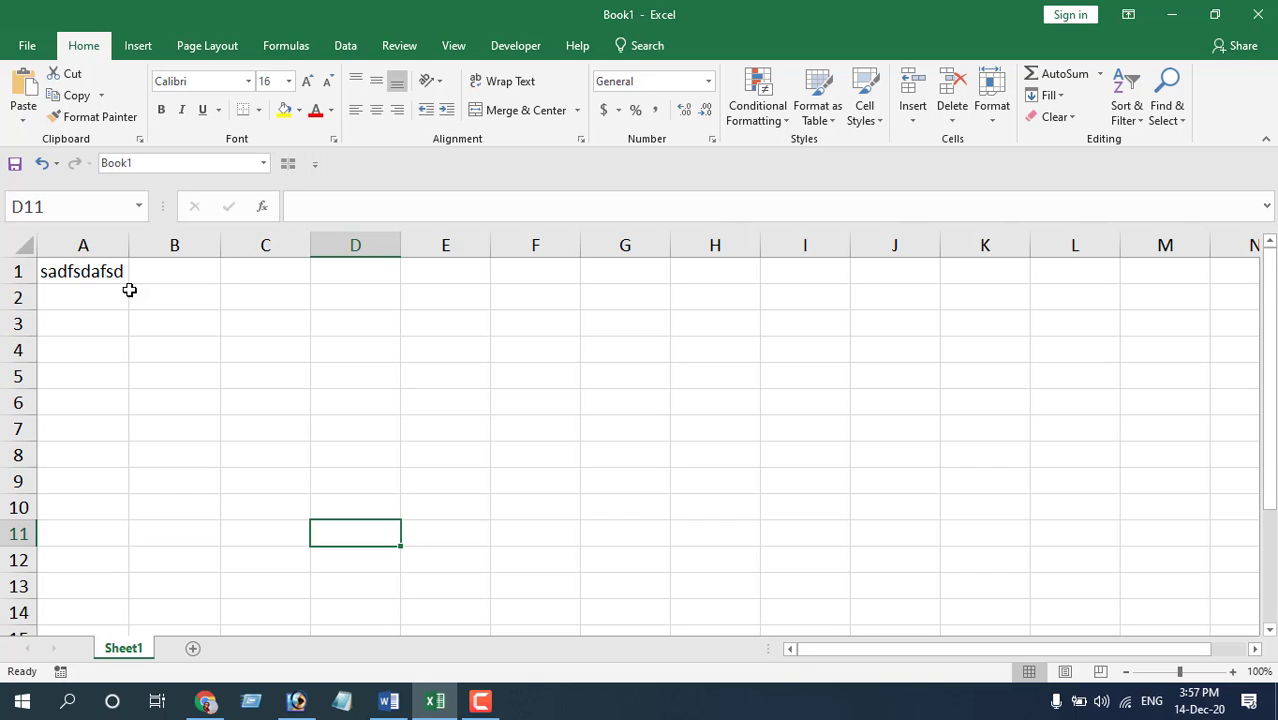
Select the entire sheet and set every row's height to 15.
click(18, 245)
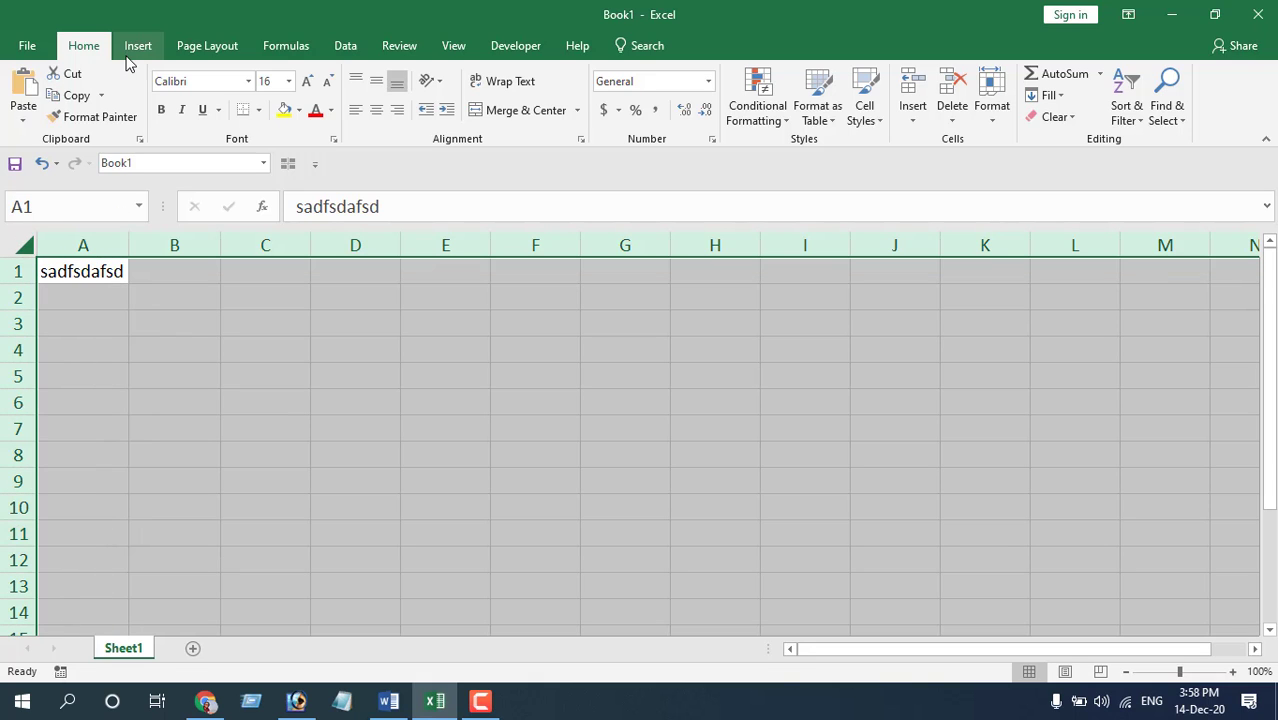
click(993, 112)
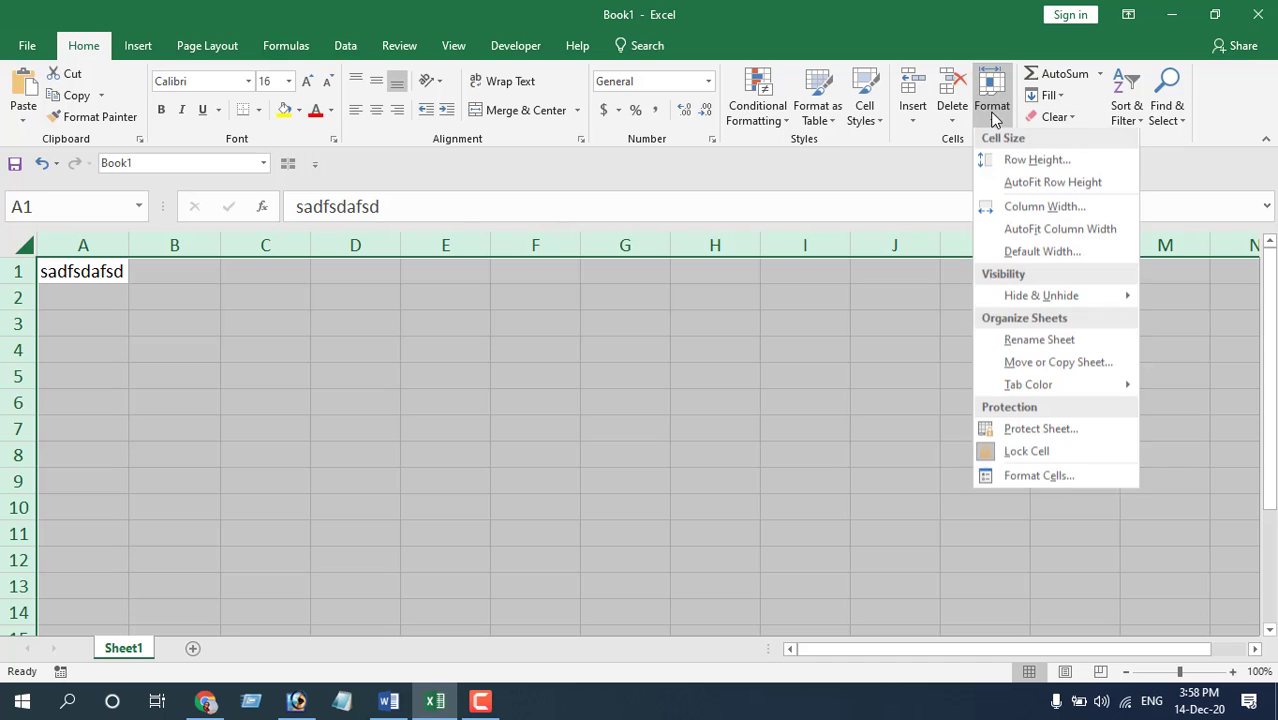
click(1037, 162)
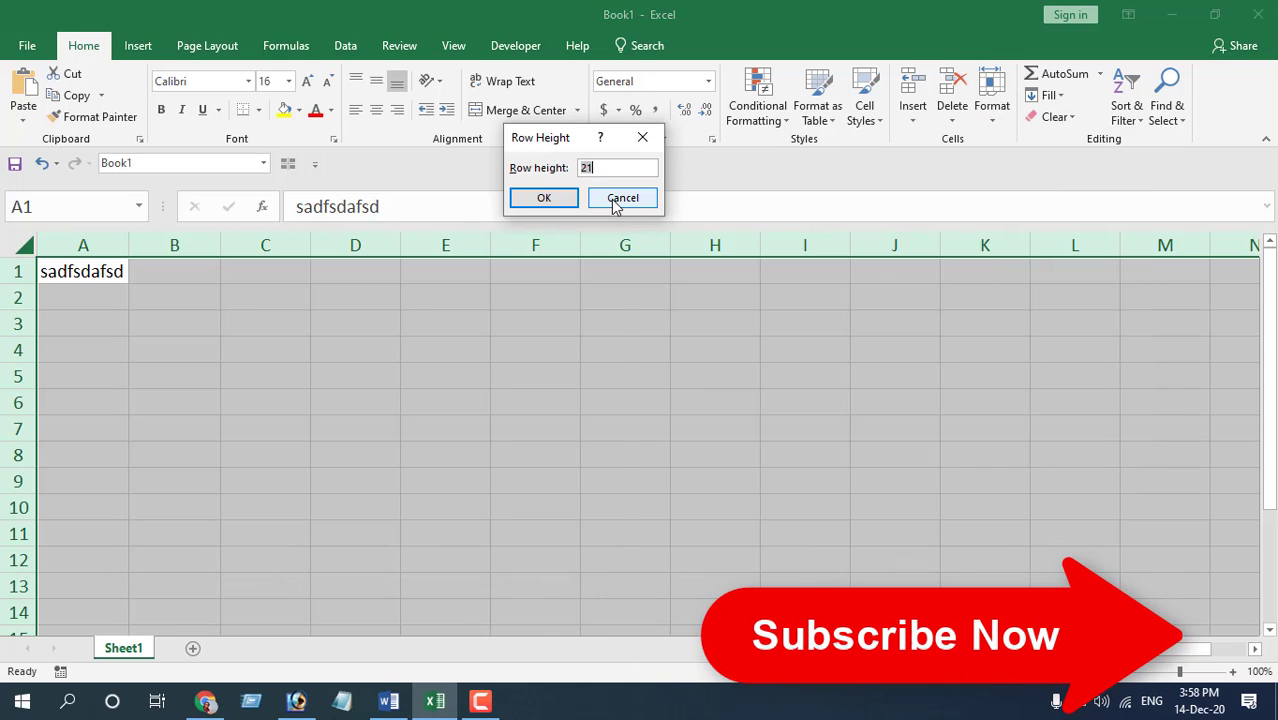
click(558, 202)
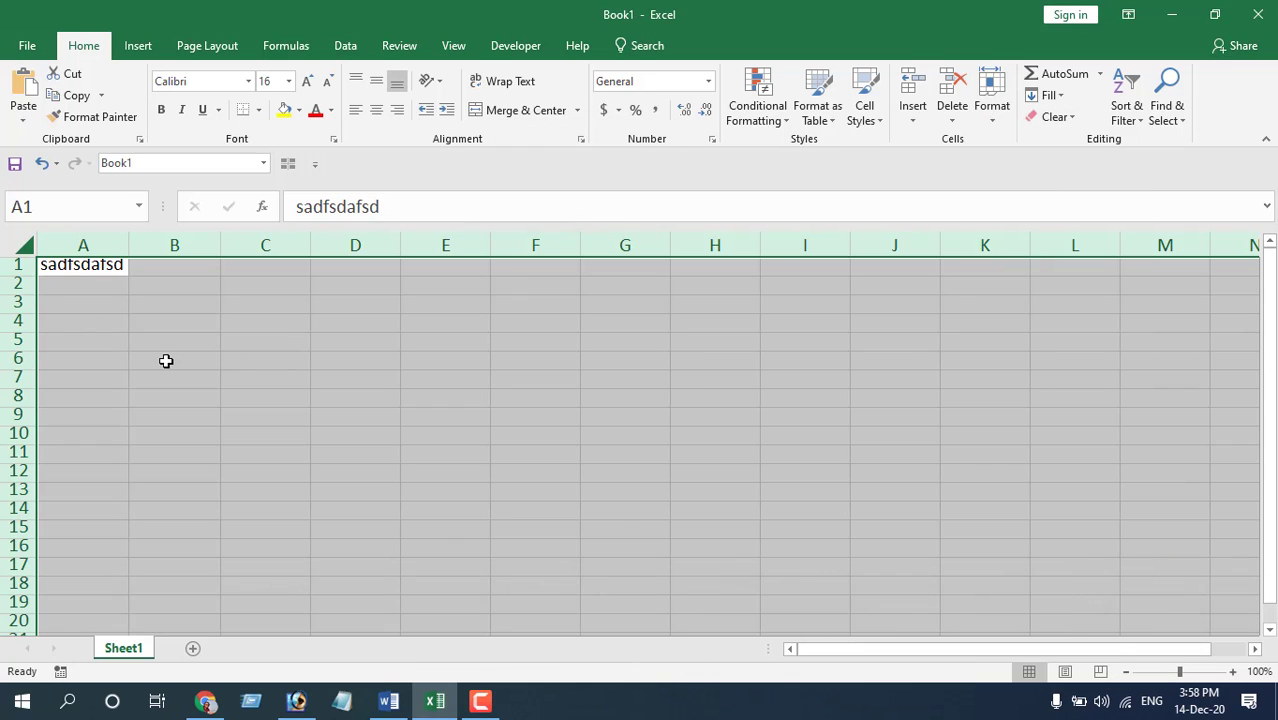
click(992, 110)
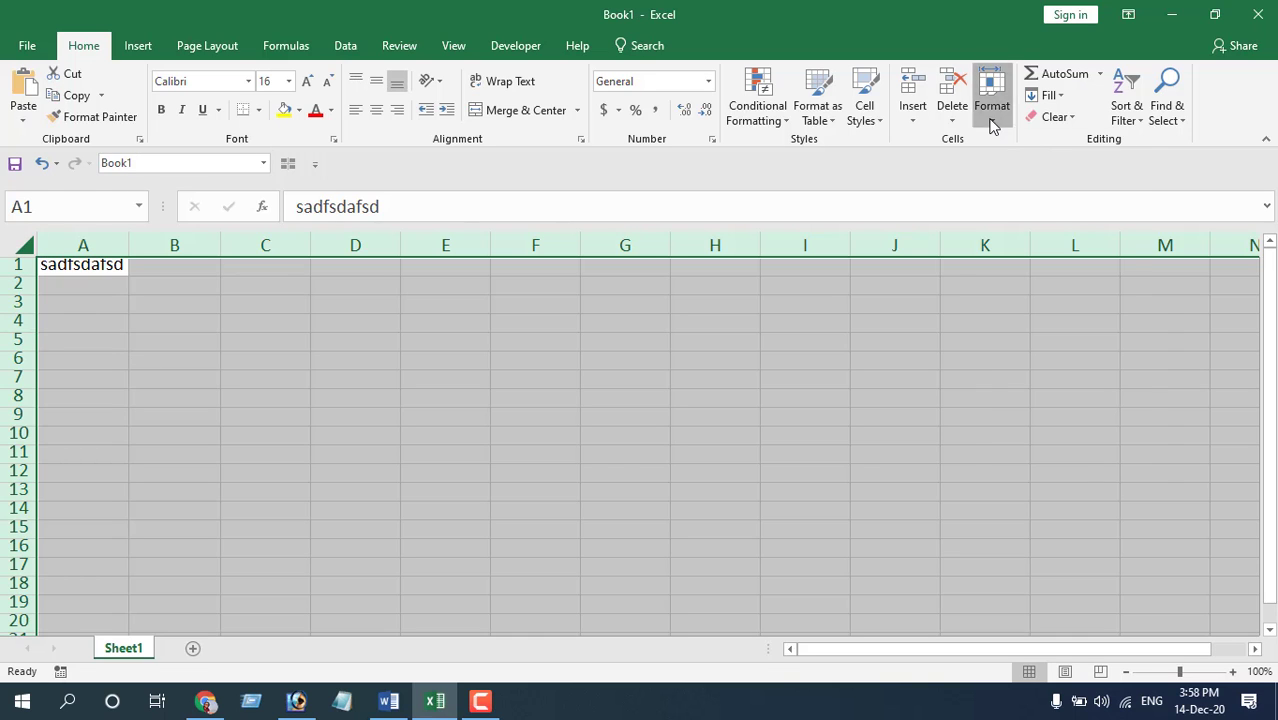
Set every column's width to 20 with Format > Column Width.
click(1044, 208)
text(20)
click(570, 203)
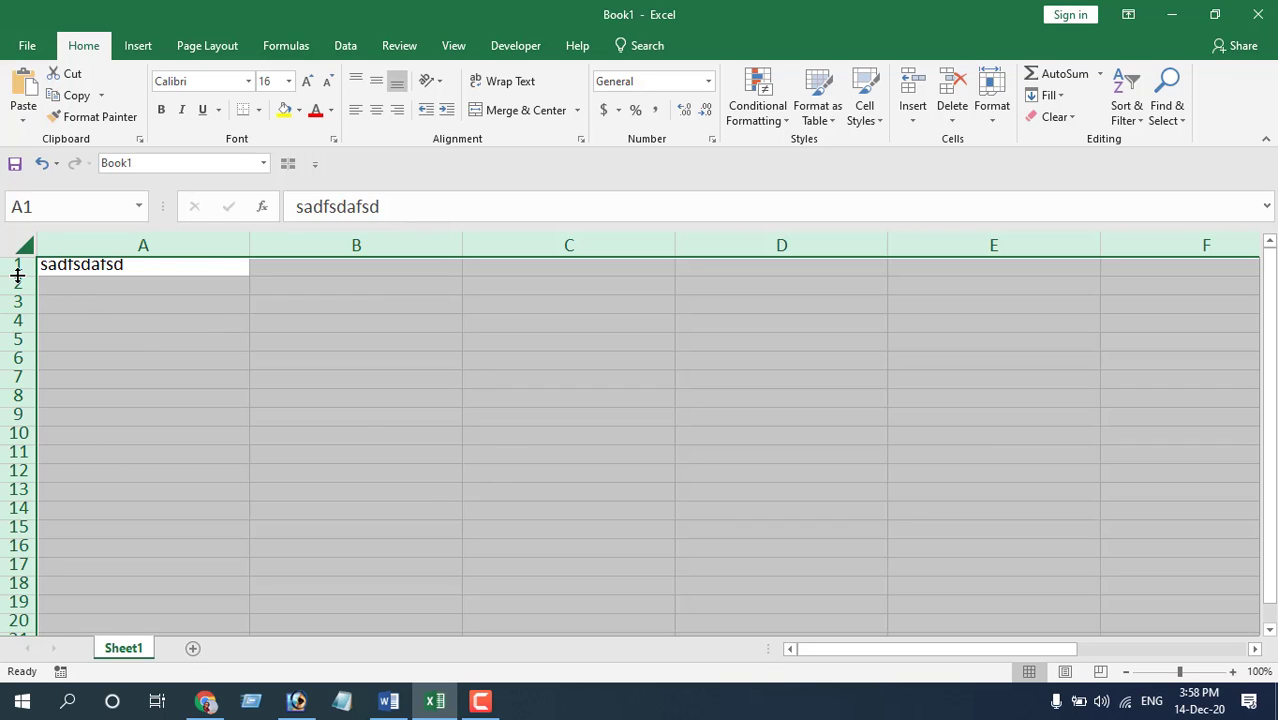
Drag boundaries to make all rows taller and all columns narrower, then select B2.
drag(17, 274, 14, 303)
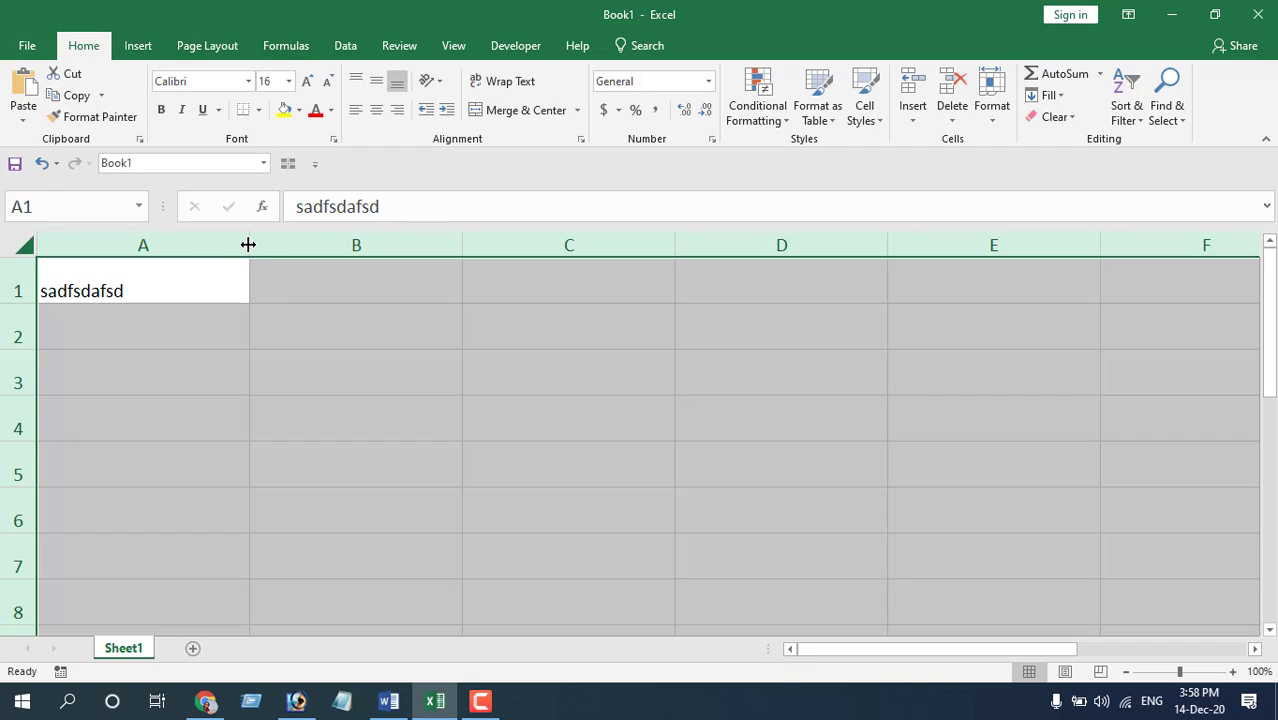
drag(248, 245, 141, 253)
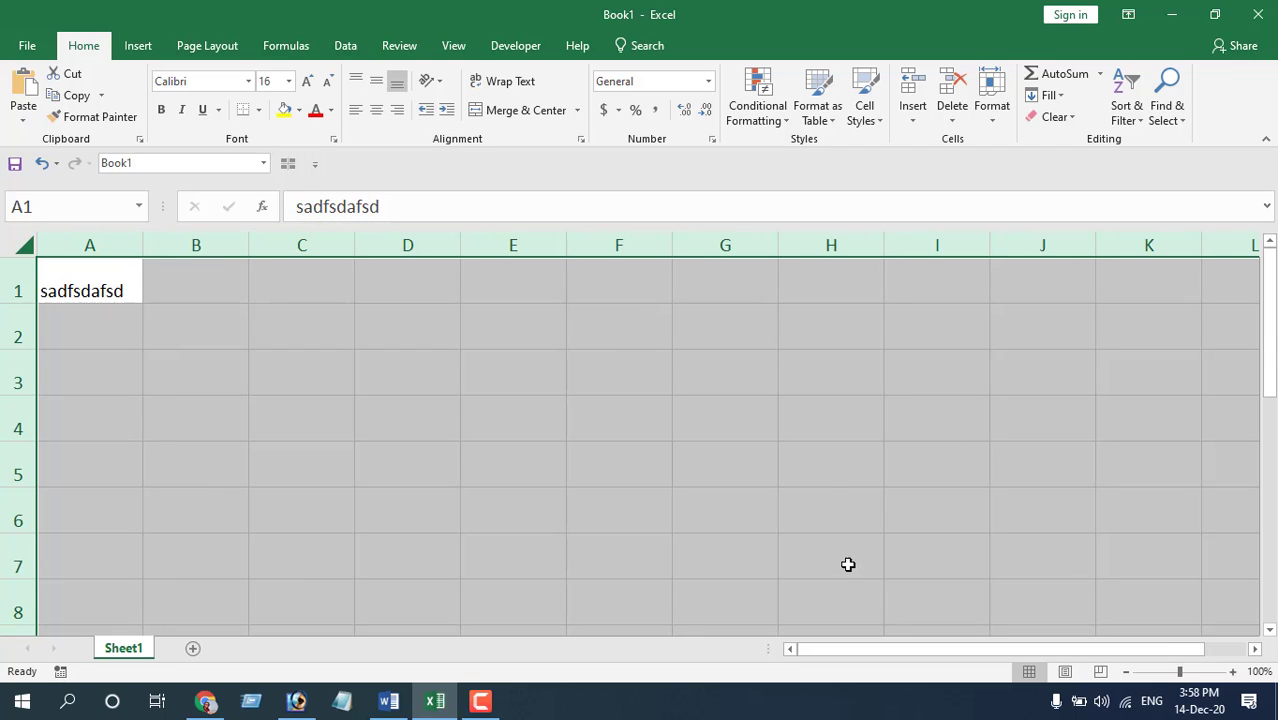
click(167, 321)
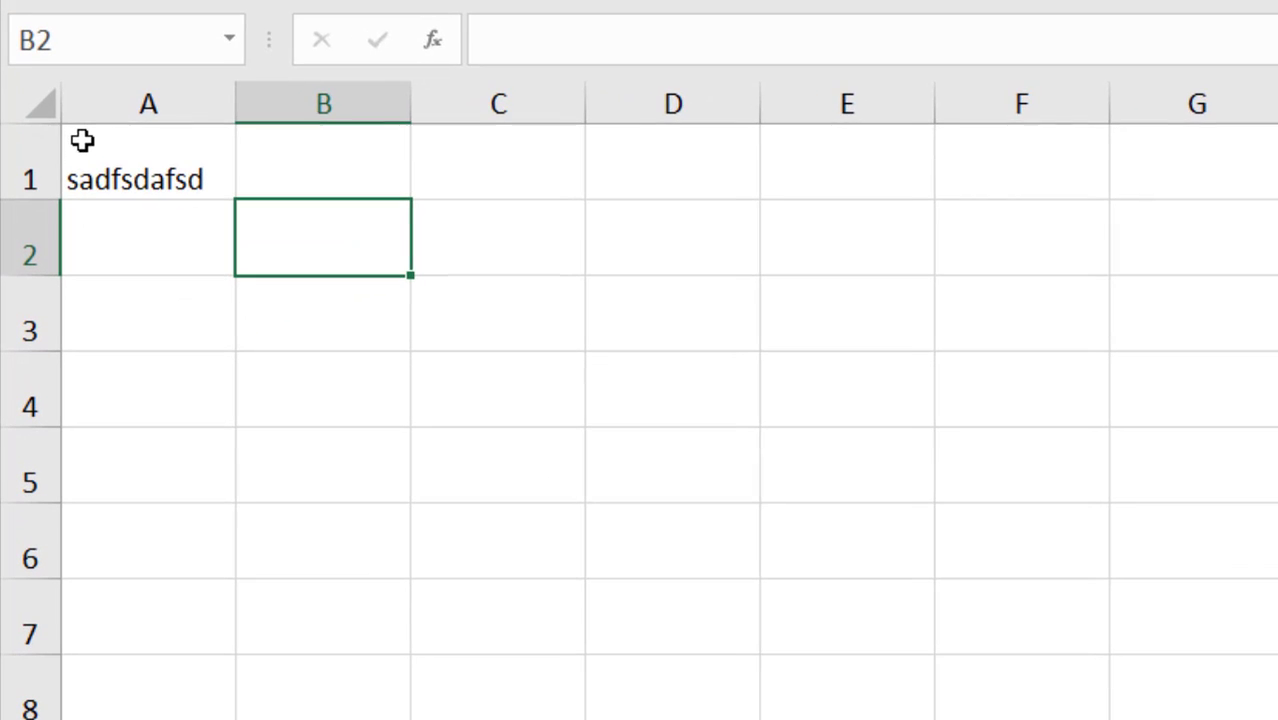
click(37, 106)
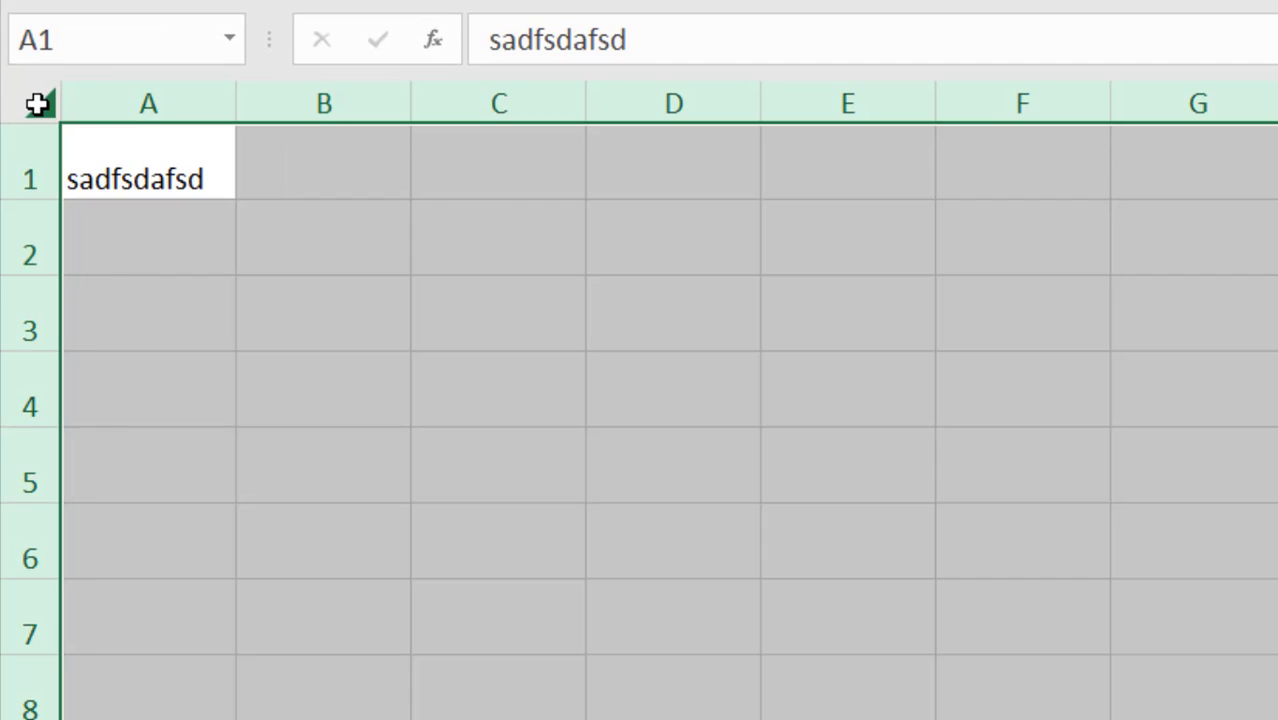
click(326, 234)
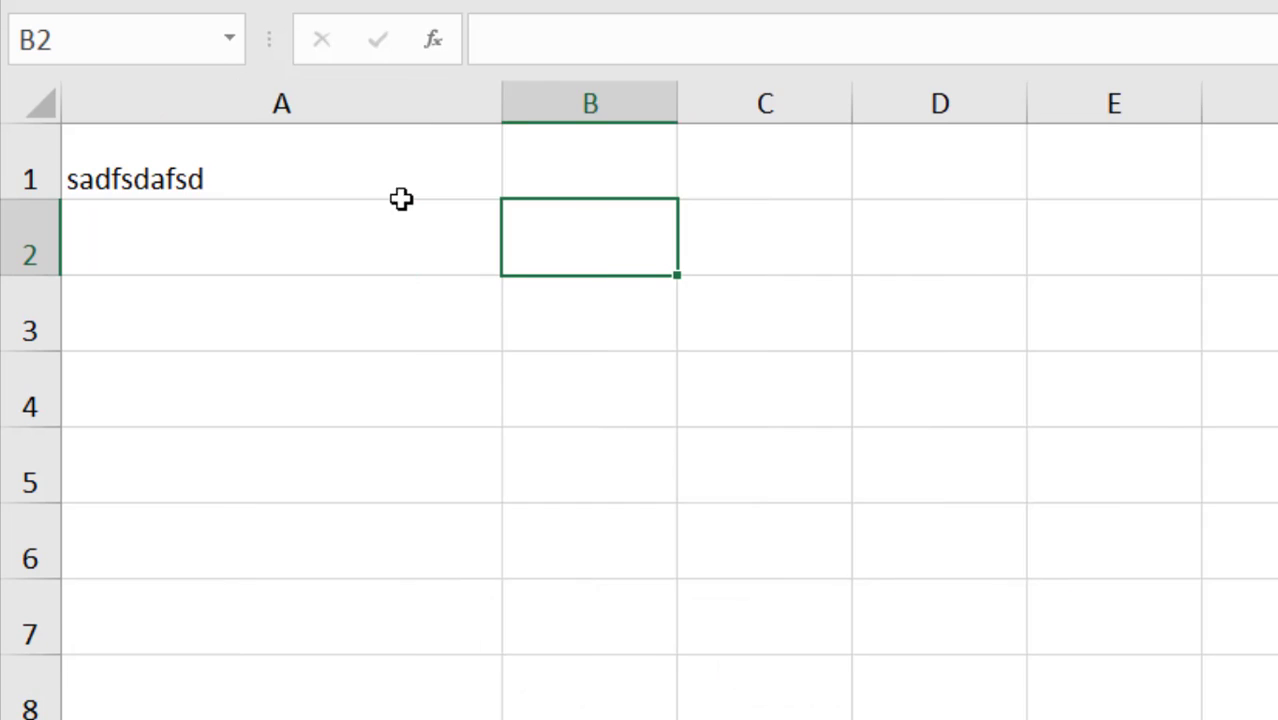
click(163, 177)
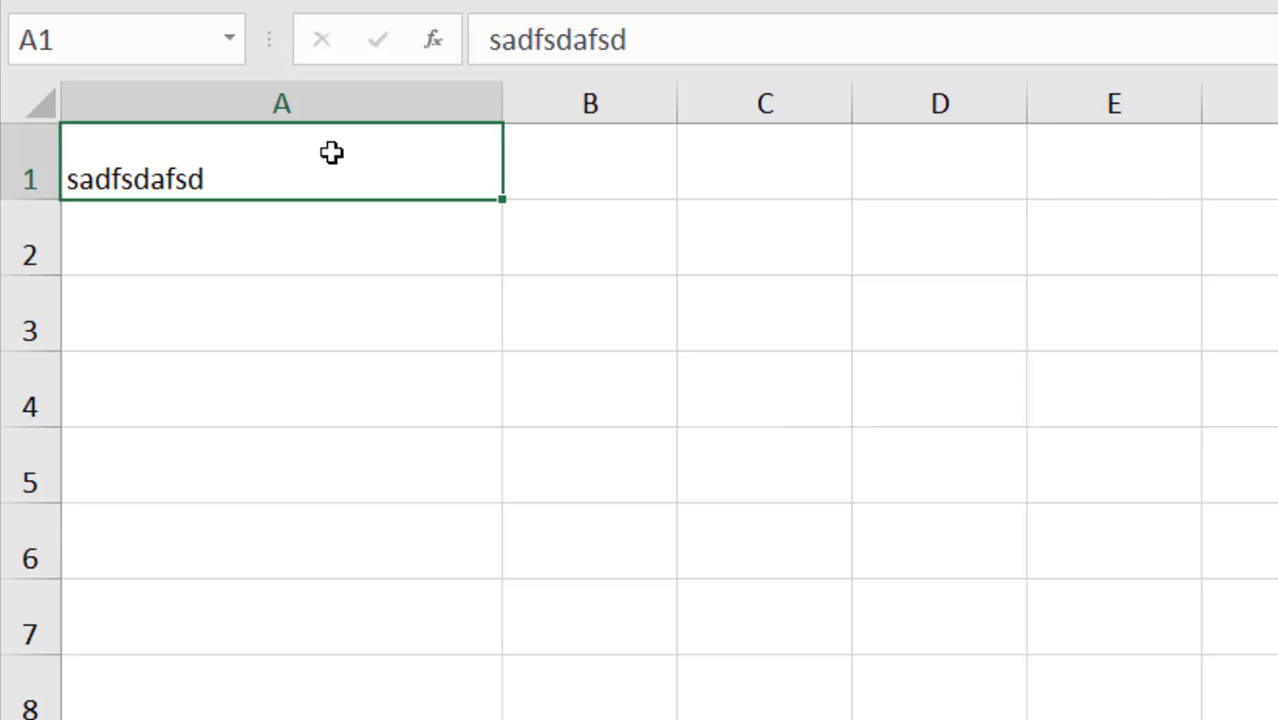
click(271, 100)
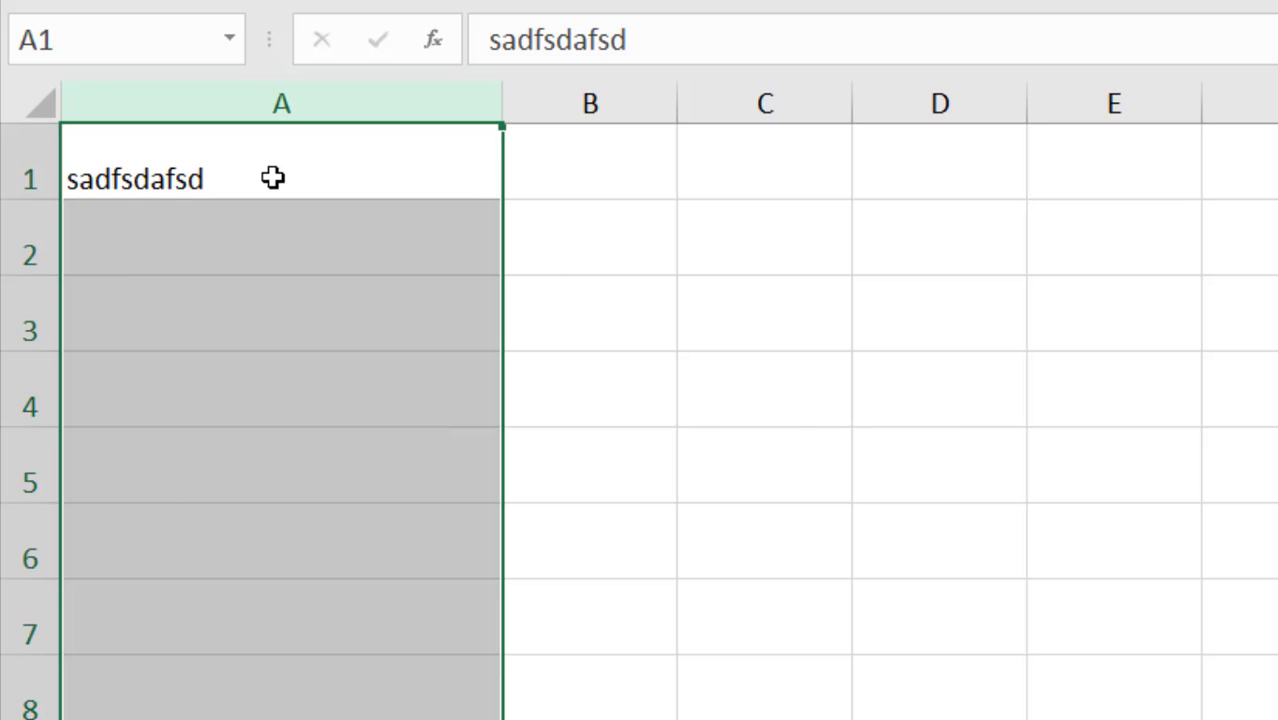
click(425, 174)
click(548, 175)
click(314, 150)
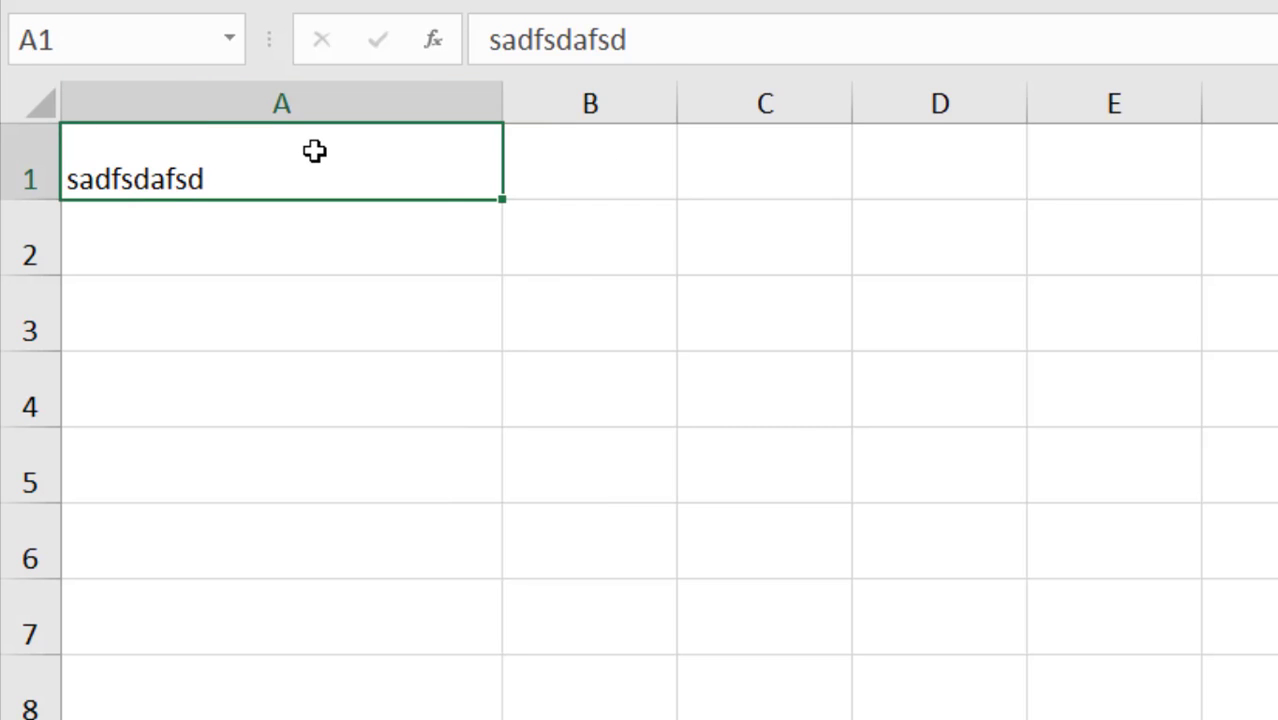
click(313, 92)
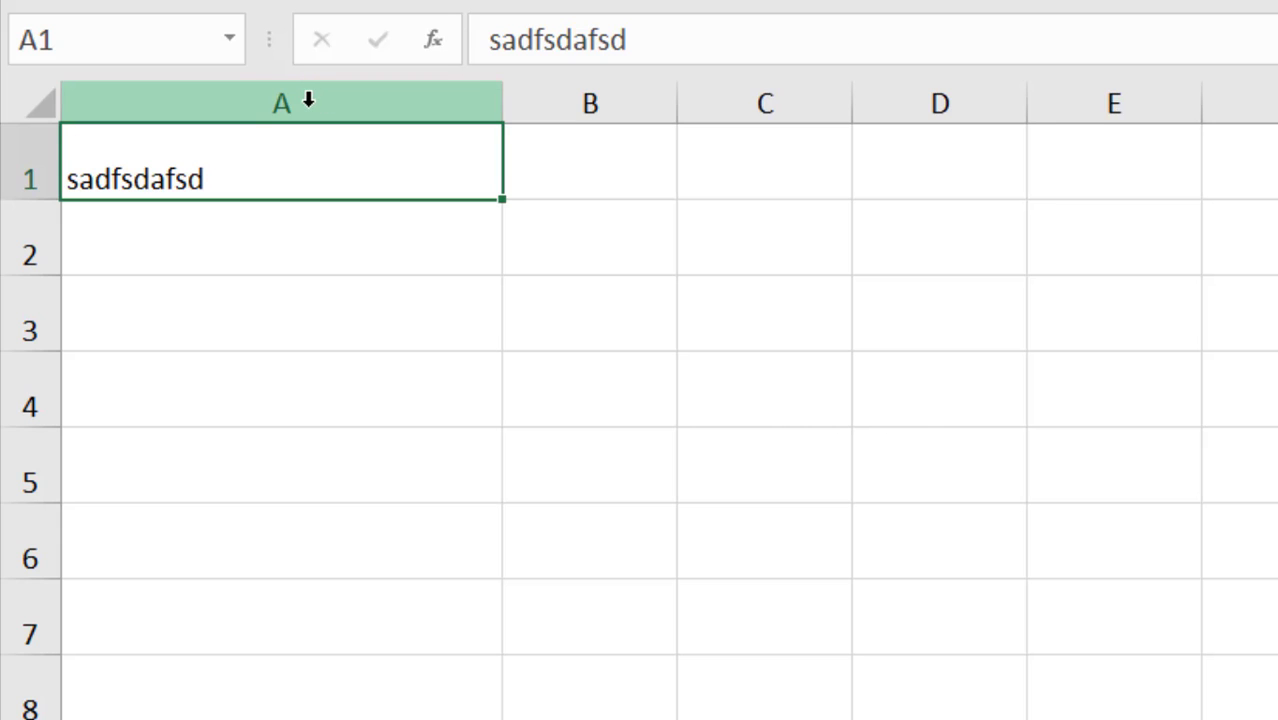
click(291, 244)
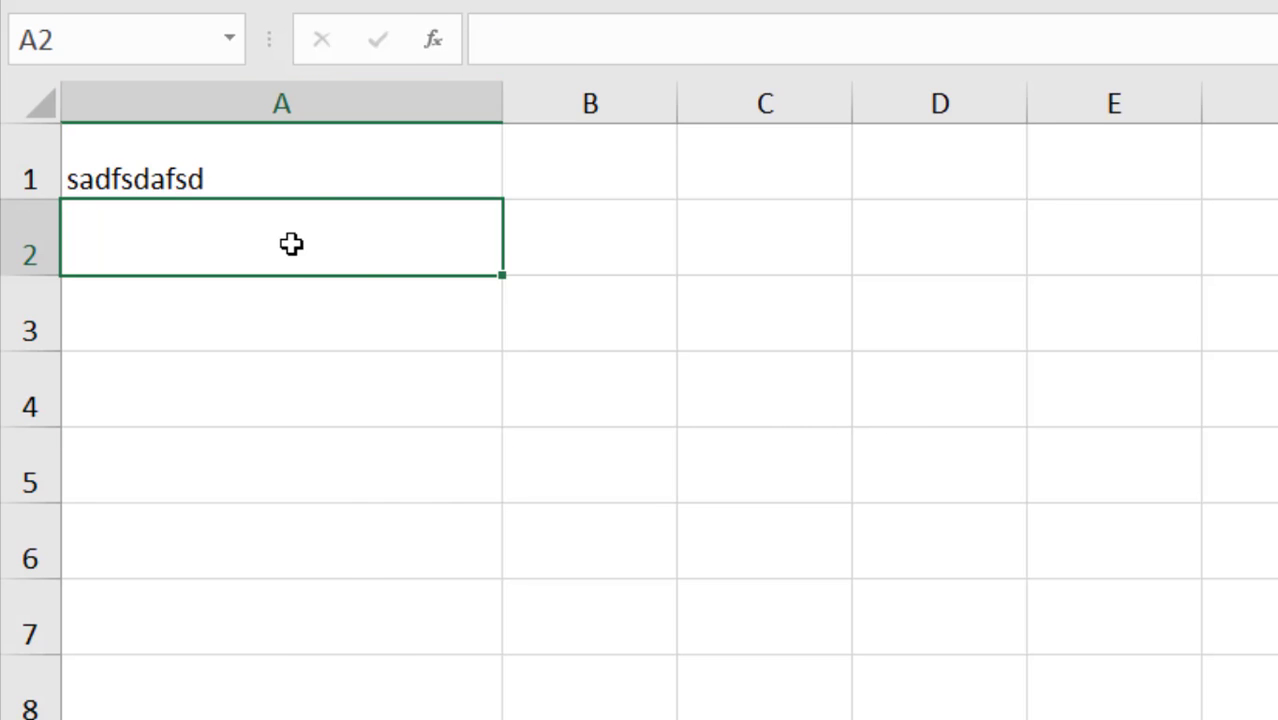
Copy A2 and paste it into B2 with Keep Source Column Widths.
right_click(291, 244)
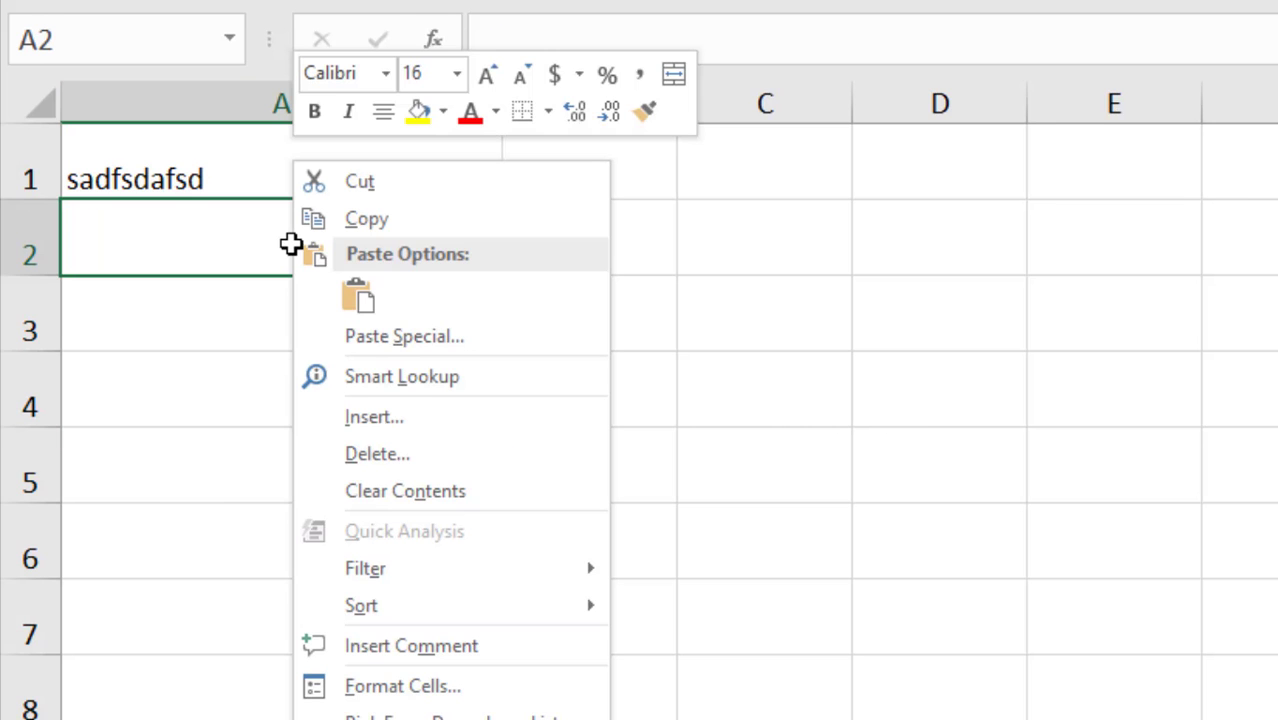
click(366, 219)
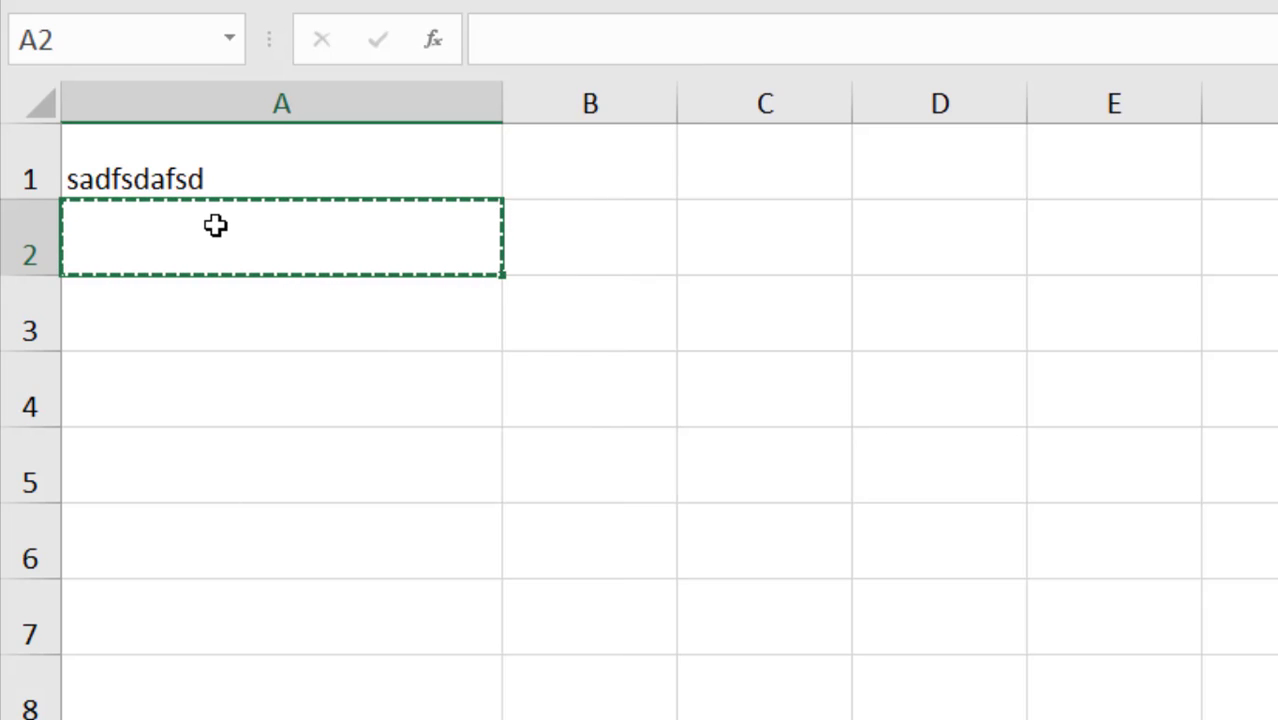
click(632, 239)
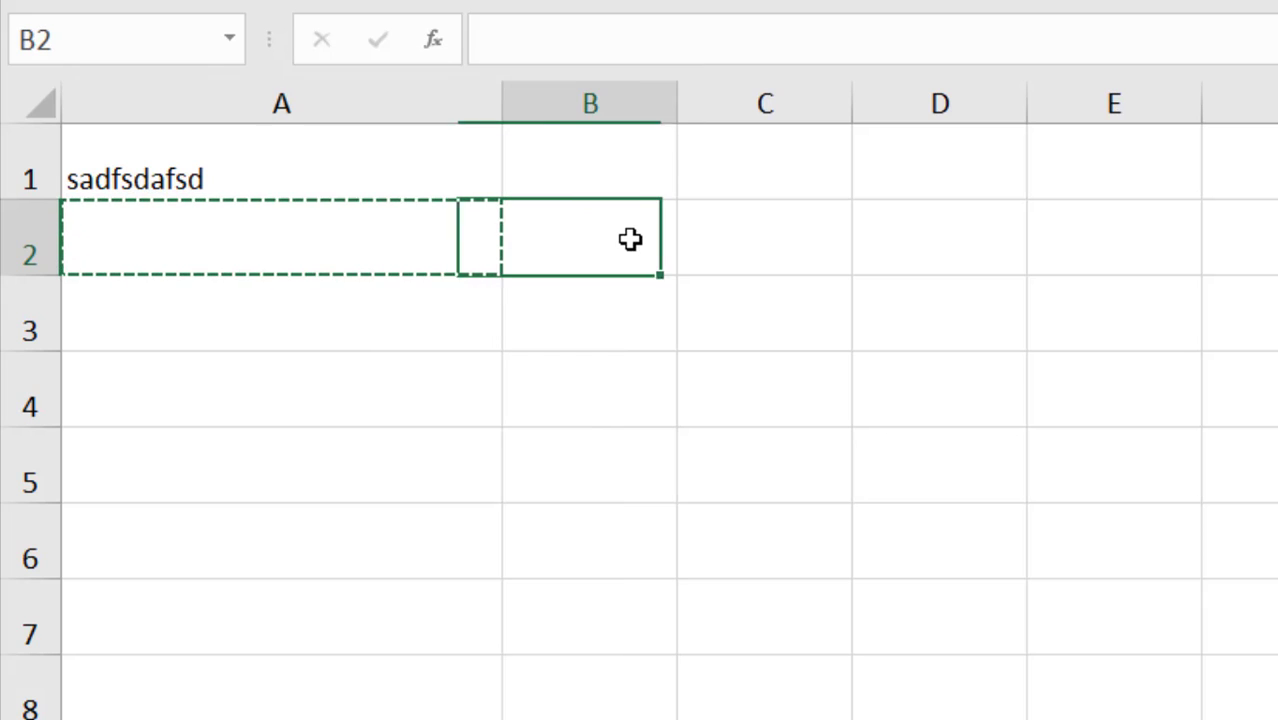
right_click(571, 239)
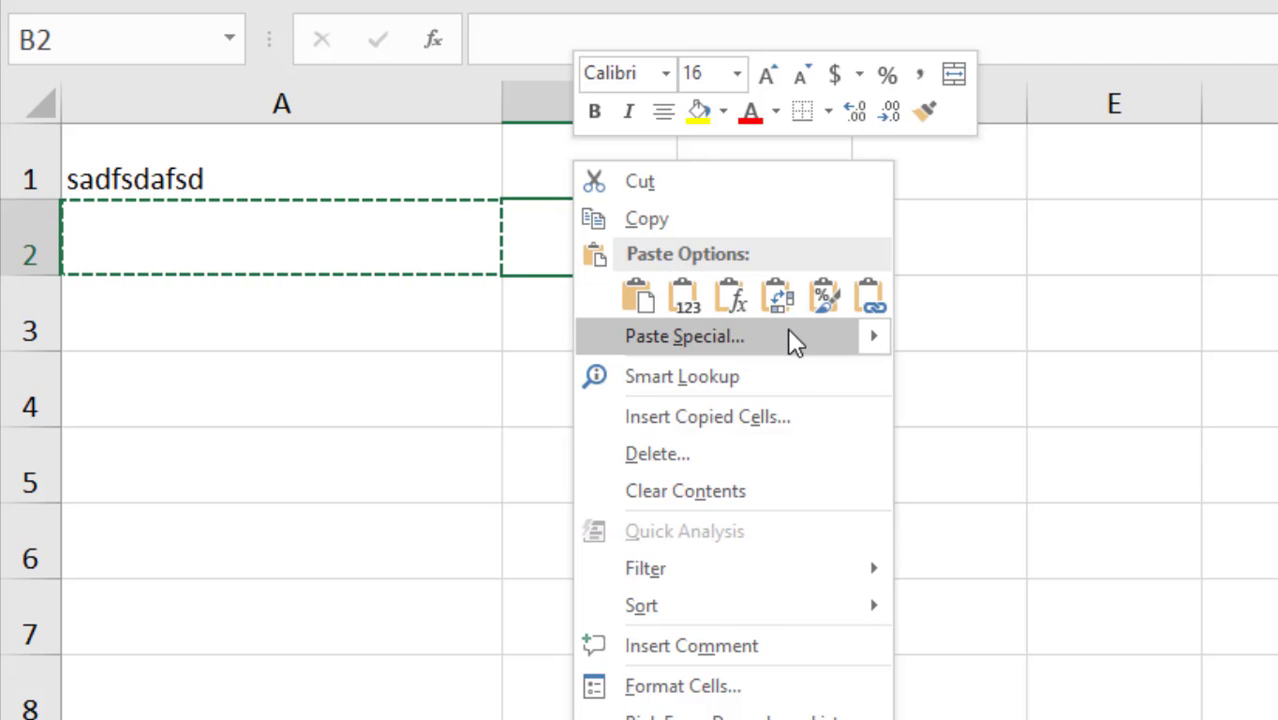
mouse_move(874, 329)
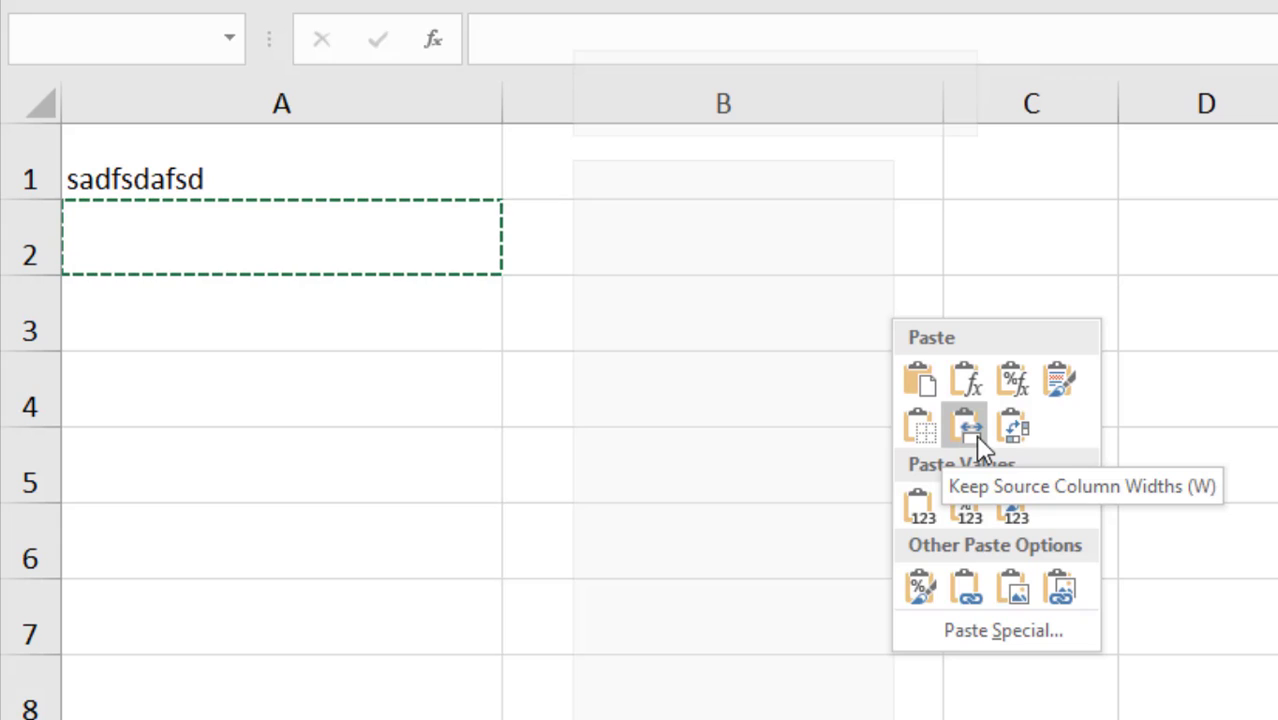
click(975, 434)
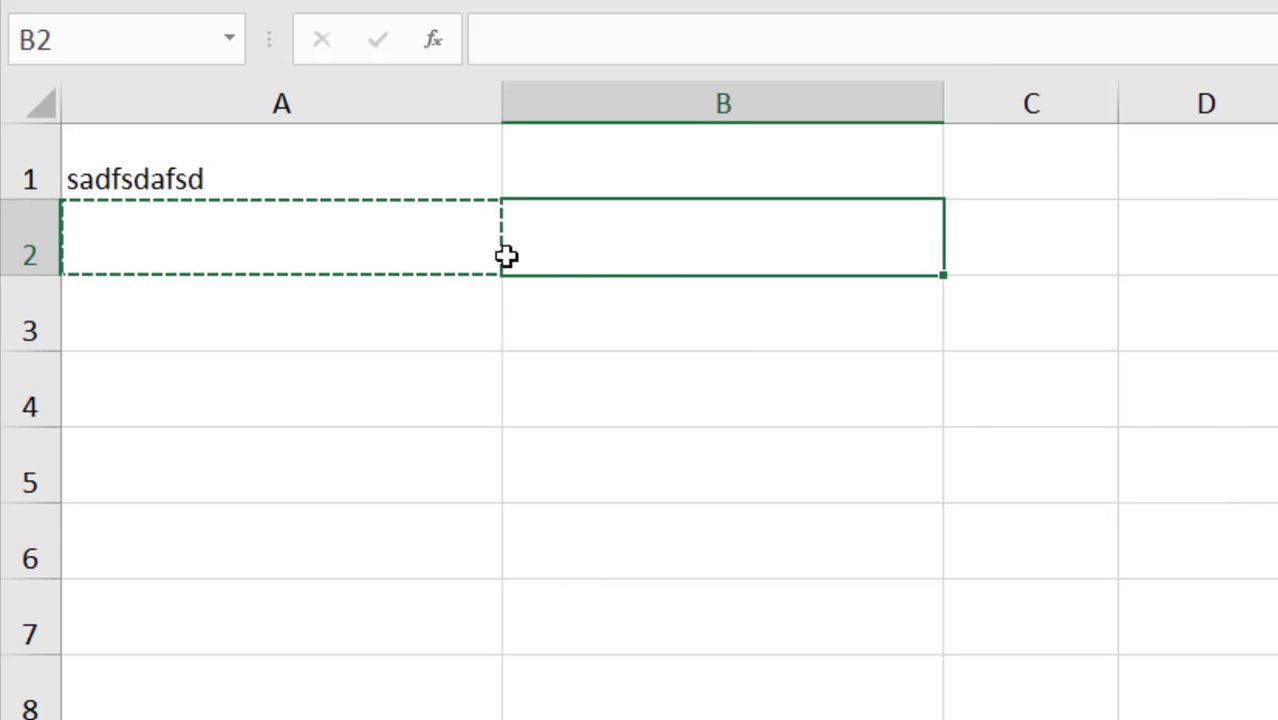
Select columns A and B to compare their matching widths, ending on cell B2.
click(334, 248)
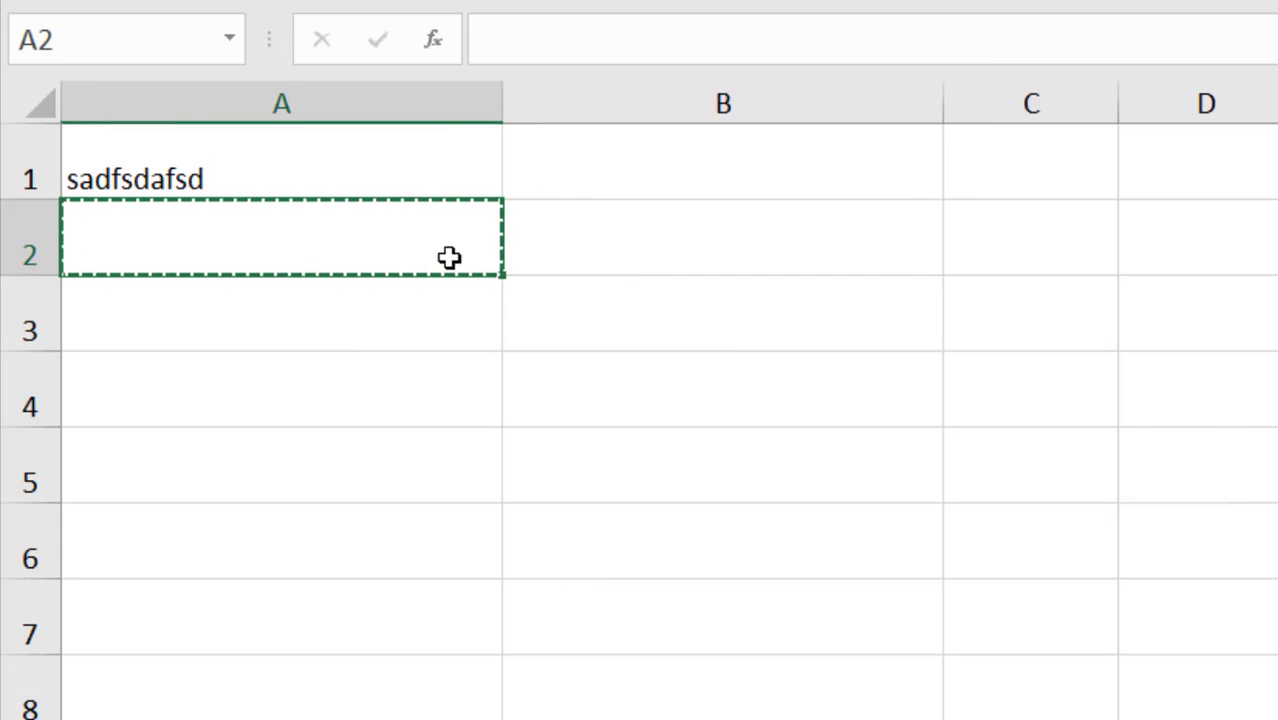
click(331, 106)
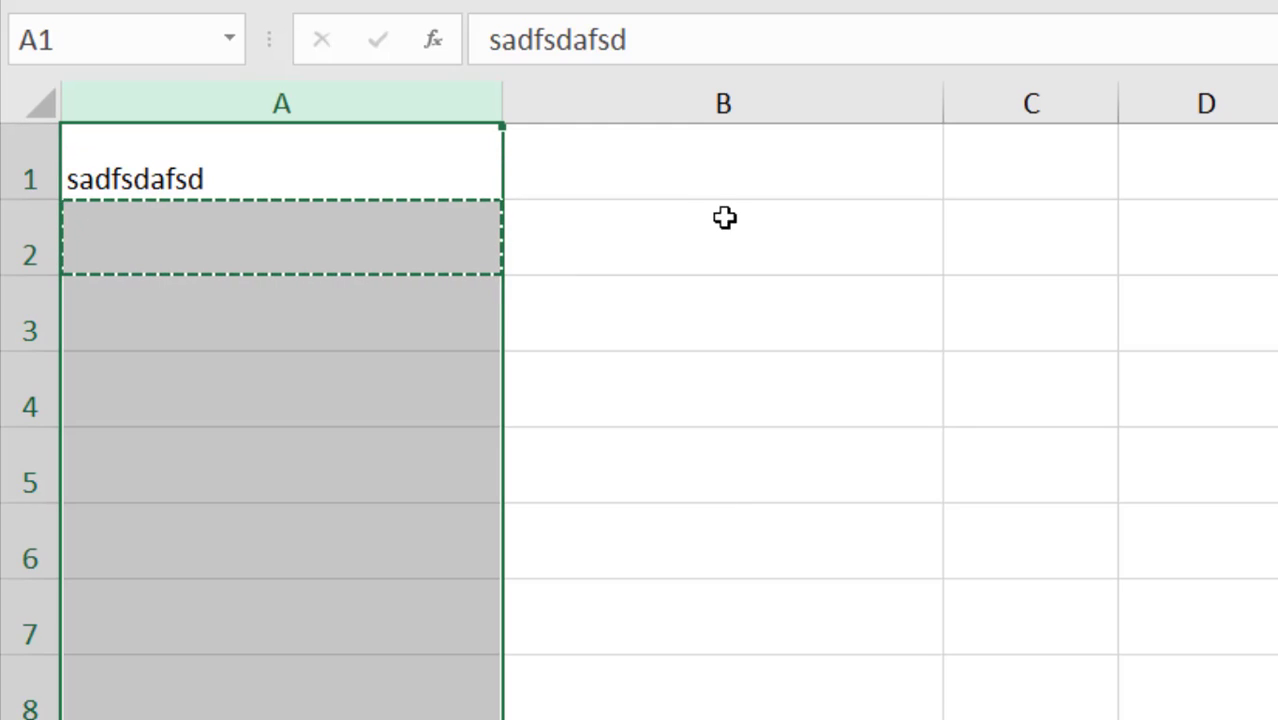
click(720, 100)
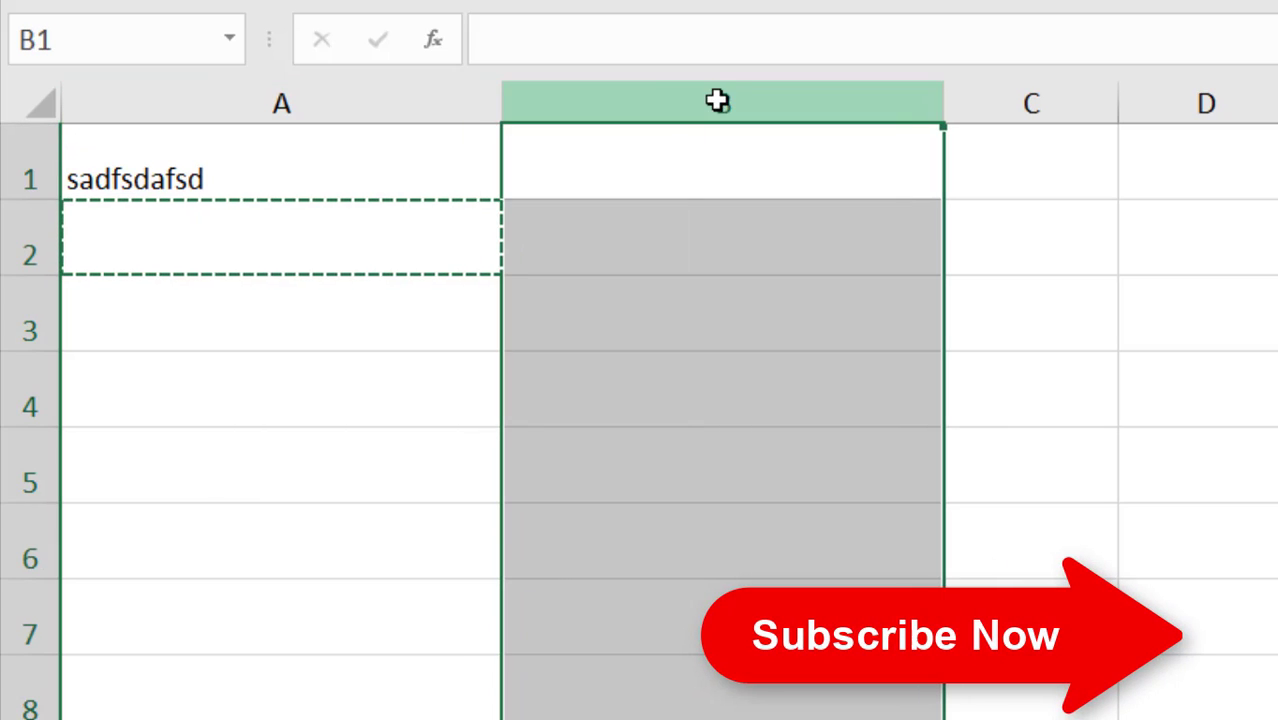
click(628, 250)
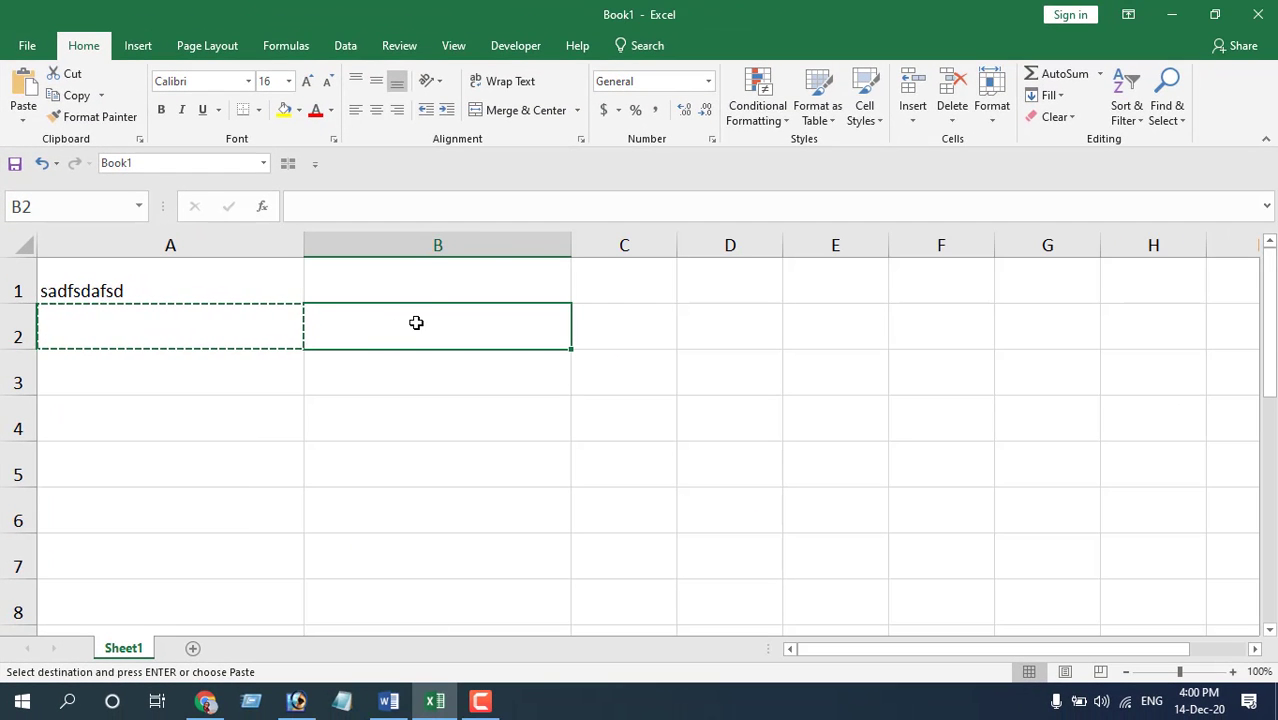
Copy B2 and paste only its column width into D2 via Paste Special (Alt+E+S).
right_click(416, 322)
key(c)
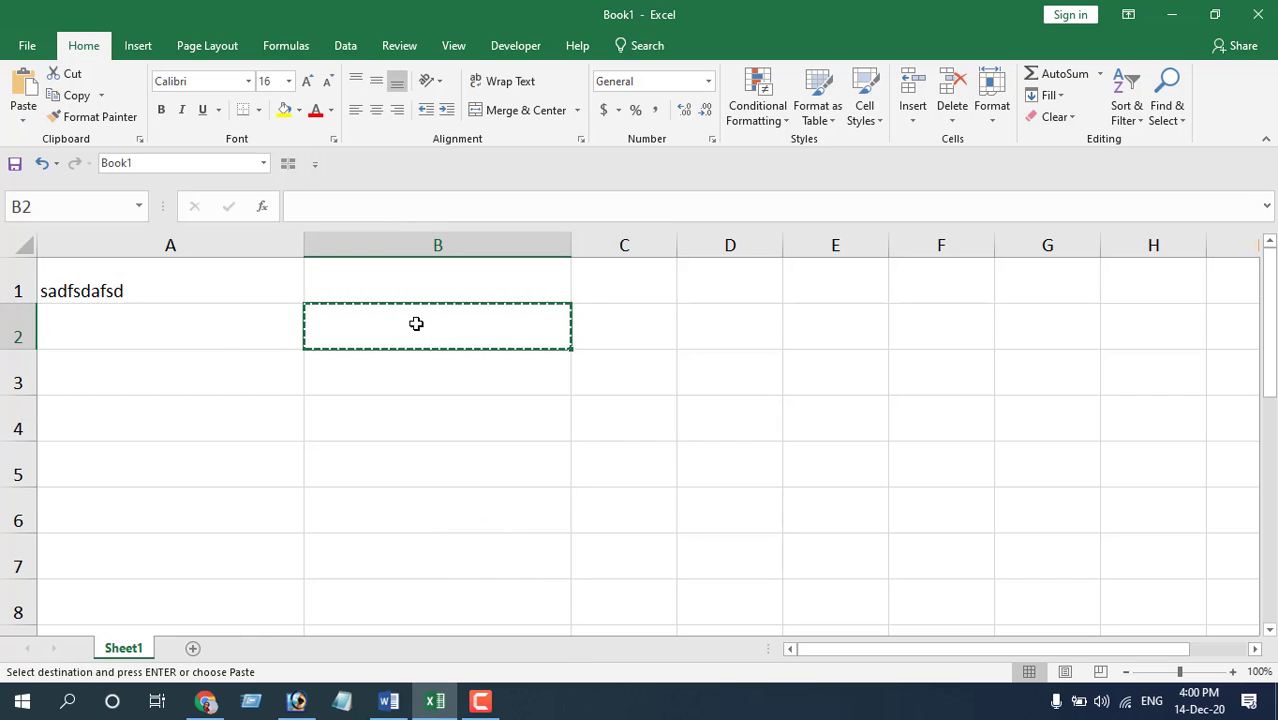
click(692, 326)
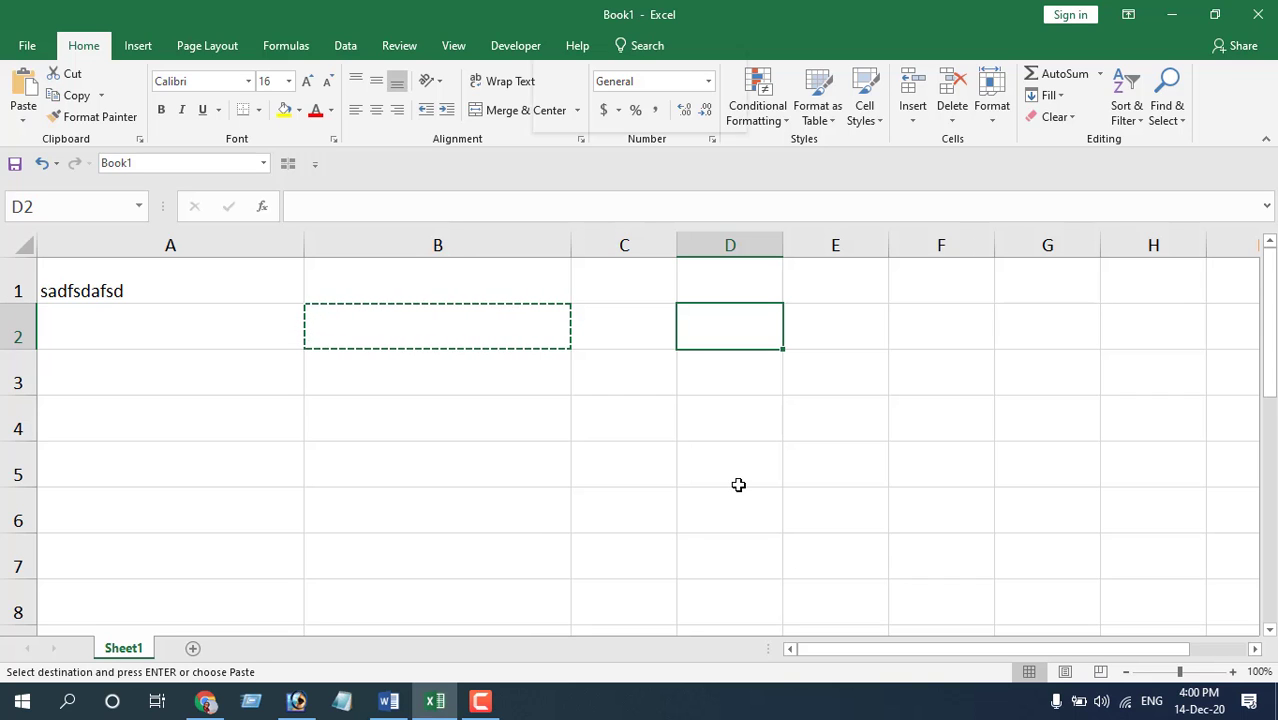
key(alt+e)
key(s)
key(alt+w)
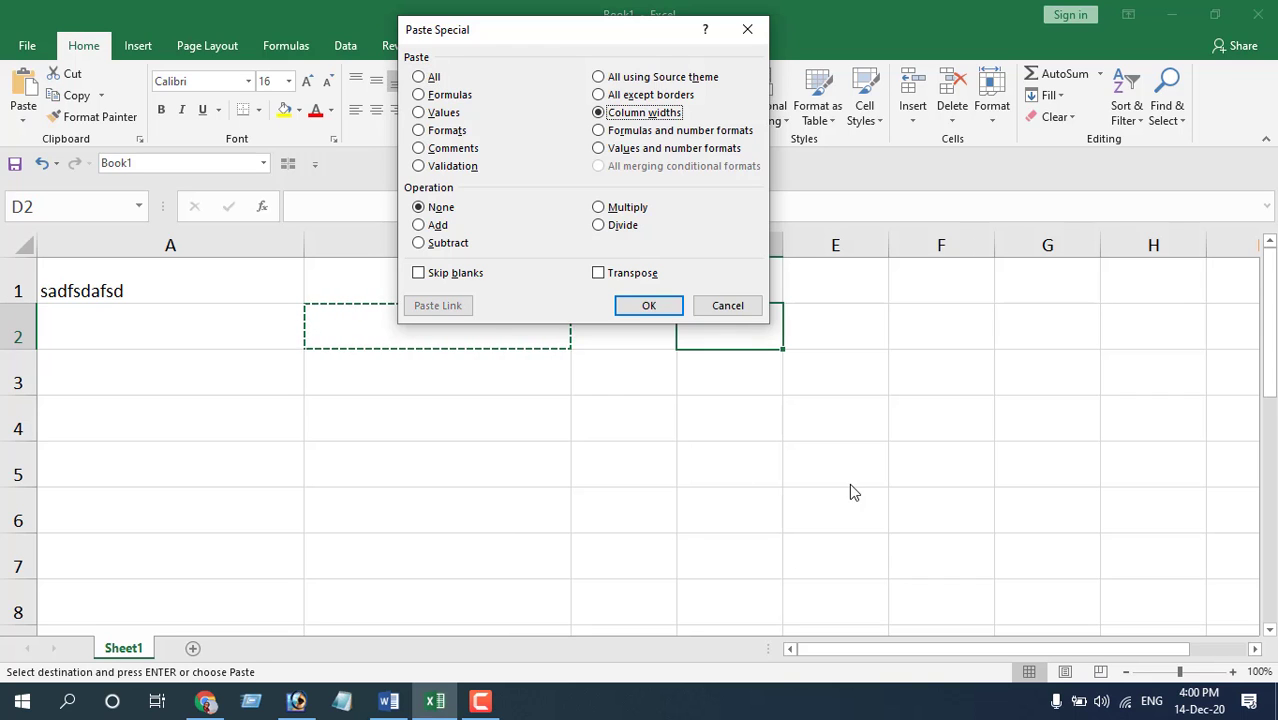
click(648, 306)
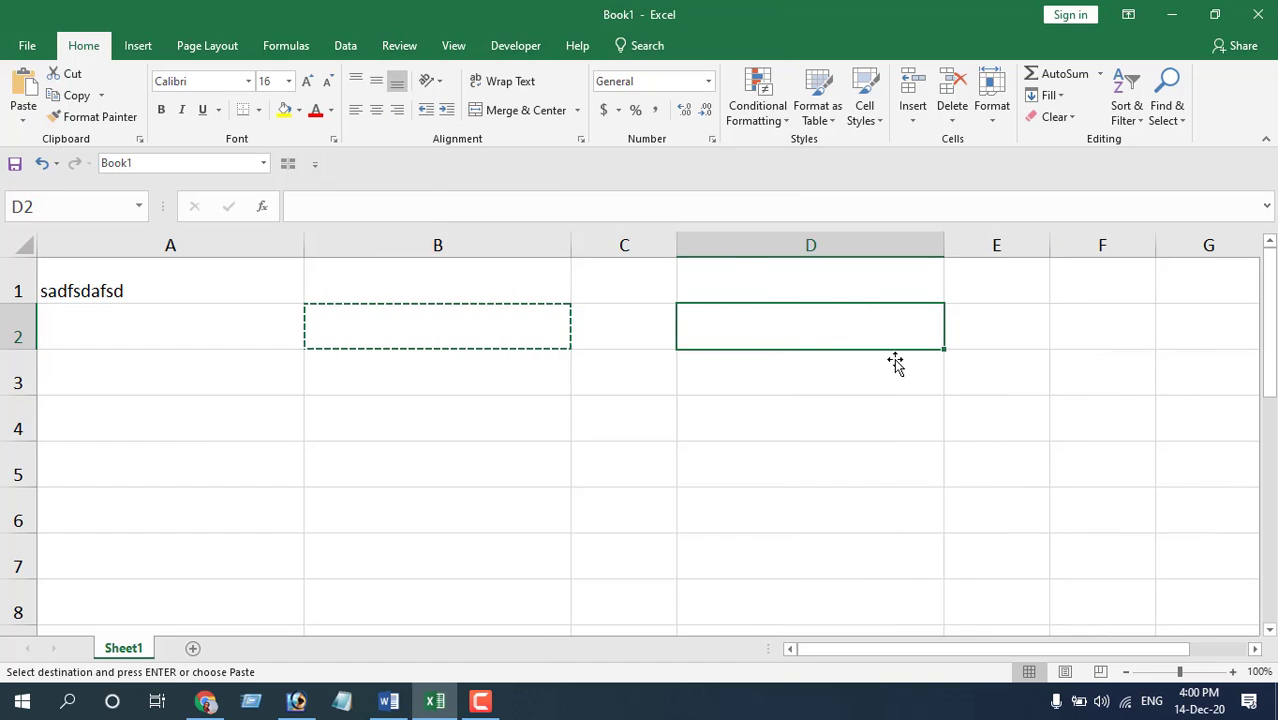
click(812, 403)
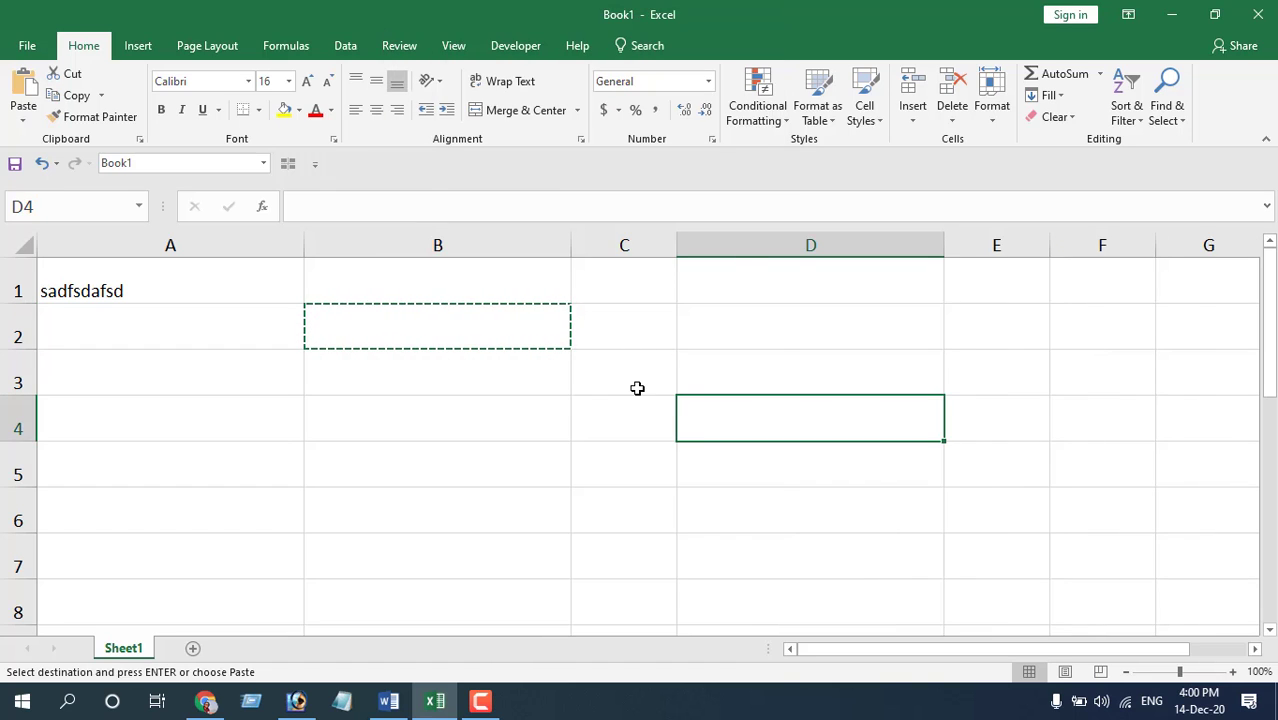
right_click(780, 339)
Copy D2 and Paste Special only column widths onto C2, matching column C to column D.
click(803, 318)
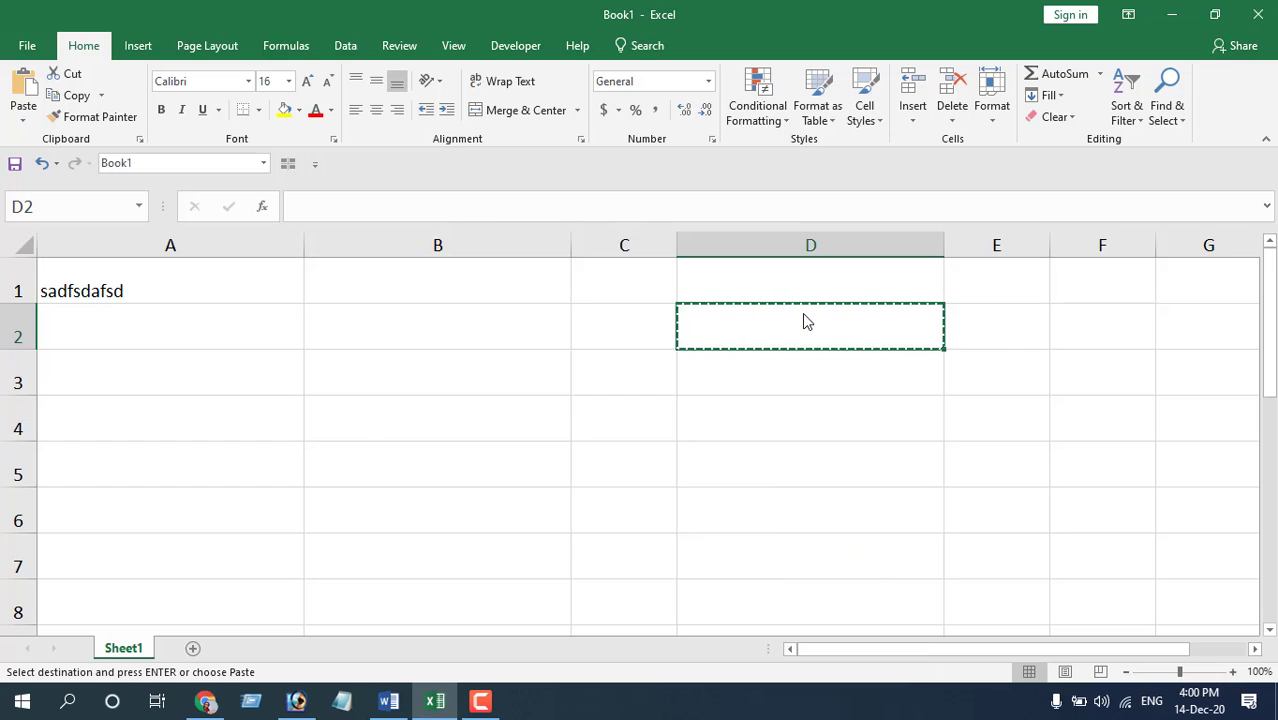
click(606, 330)
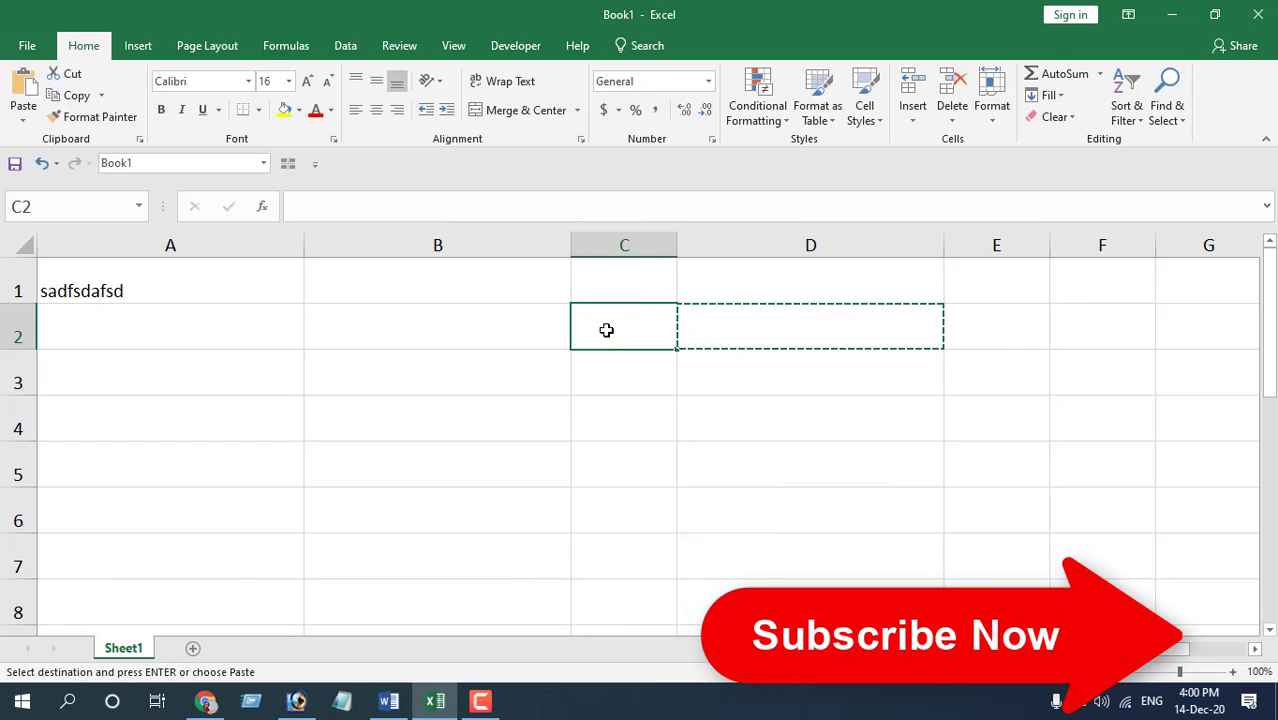
click(25, 118)
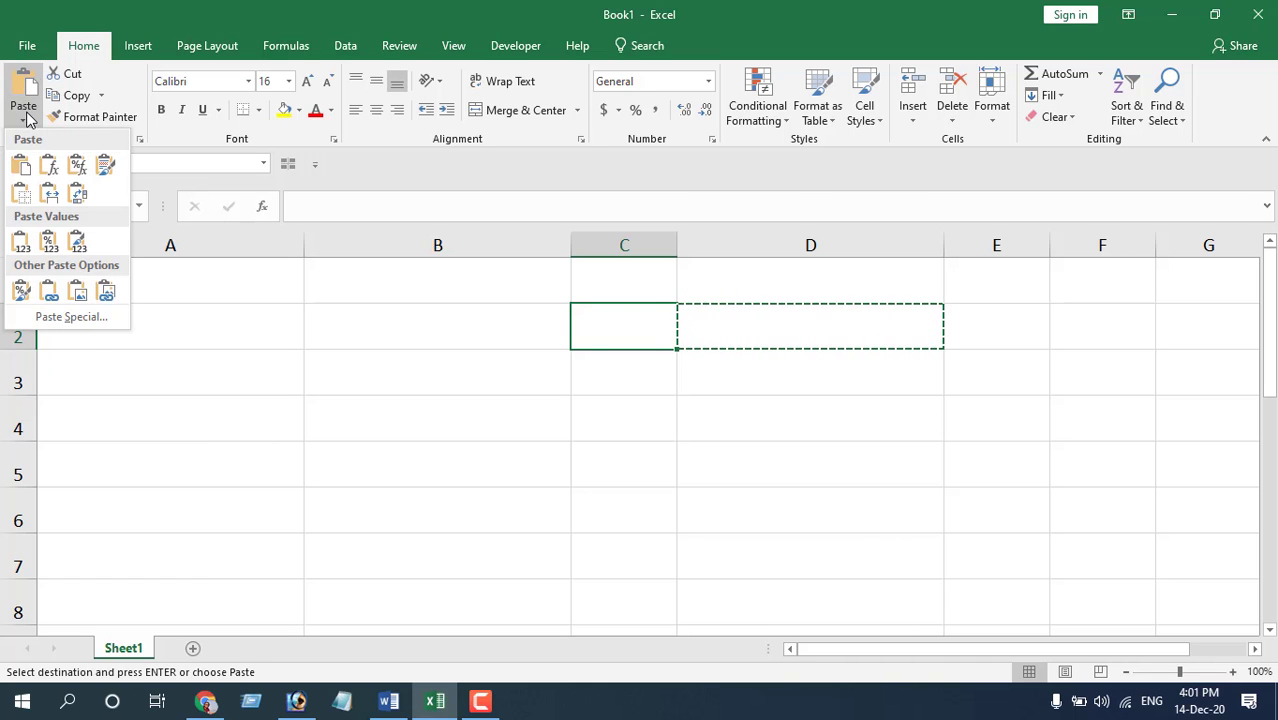
click(66, 318)
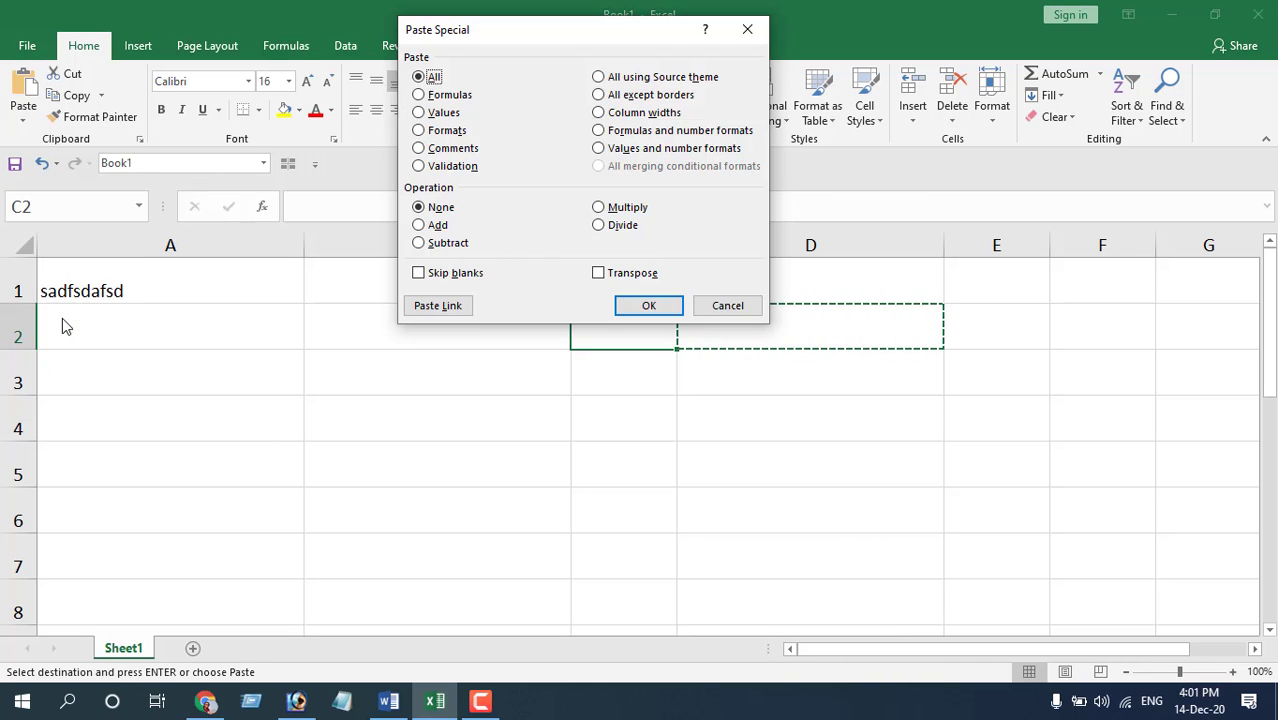
click(638, 114)
click(650, 308)
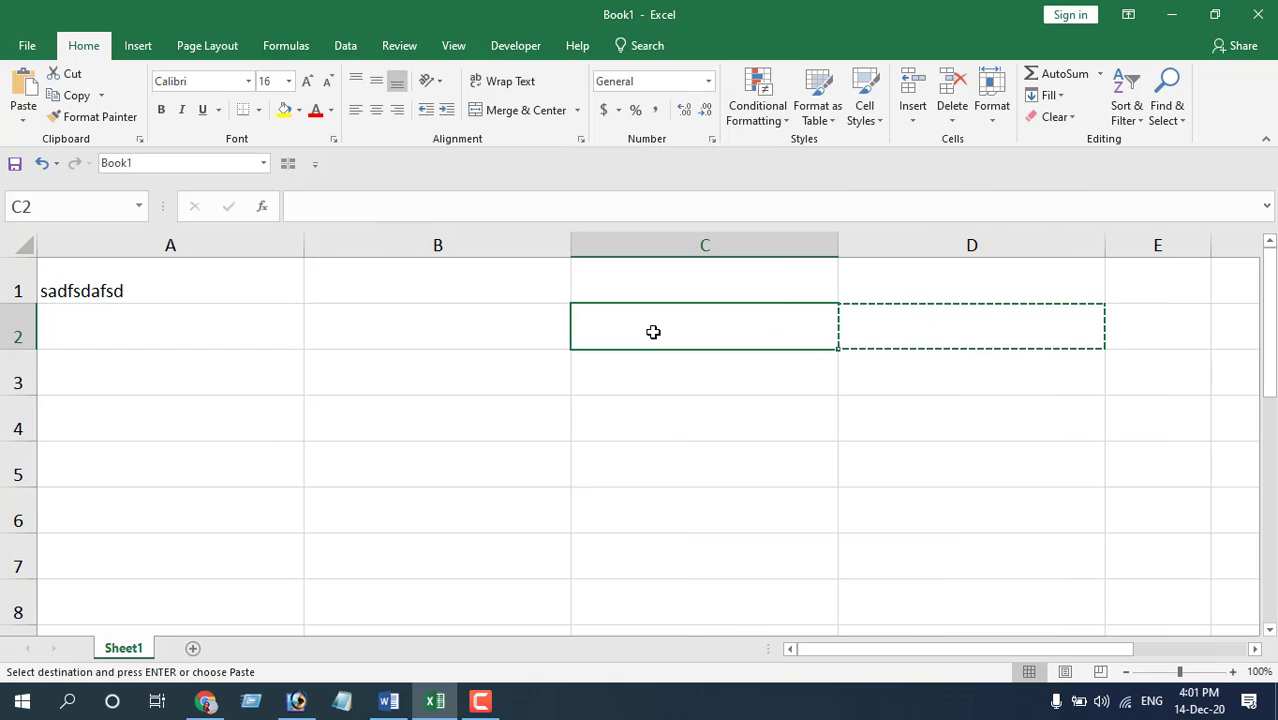